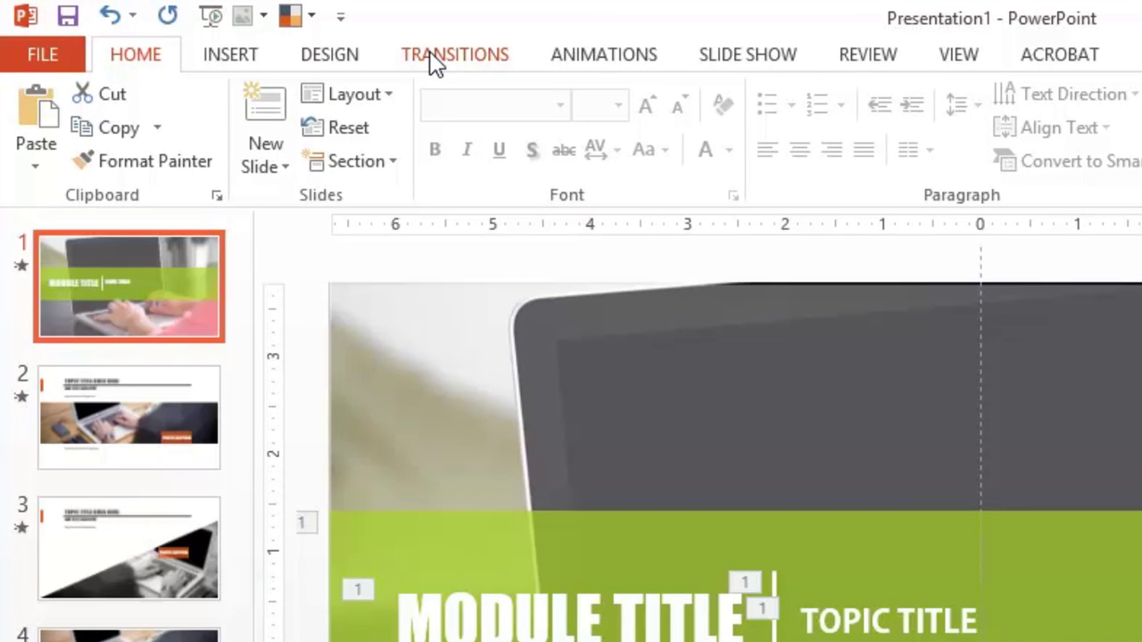
Review slide 1's Push transition settings, then bring up slide 2 to check its transition.
click(435, 59)
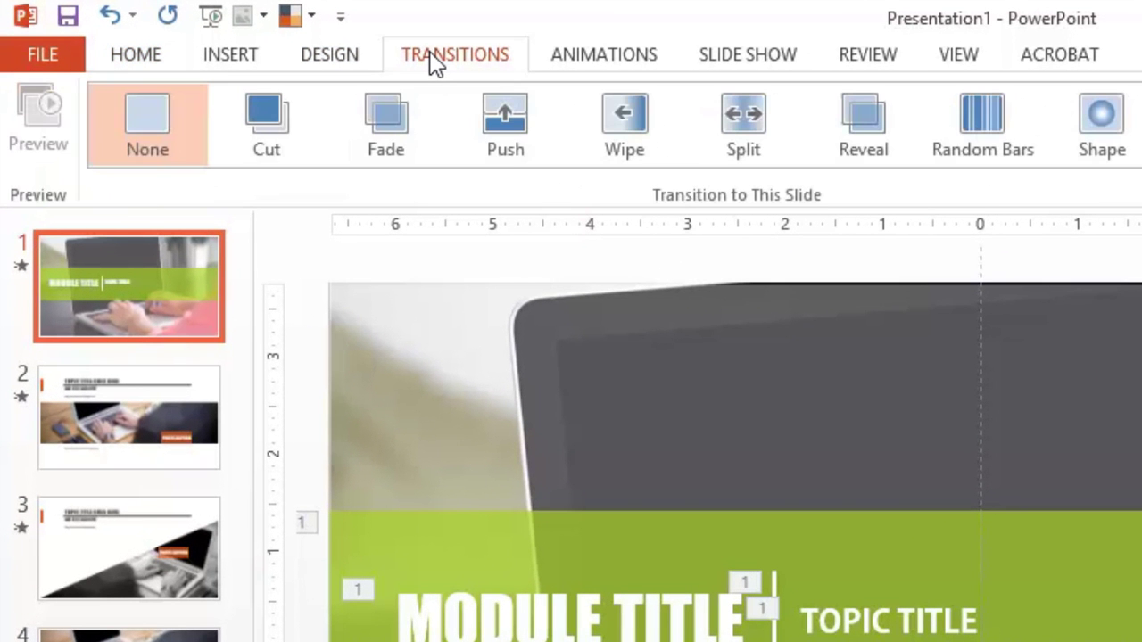
click(580, 55)
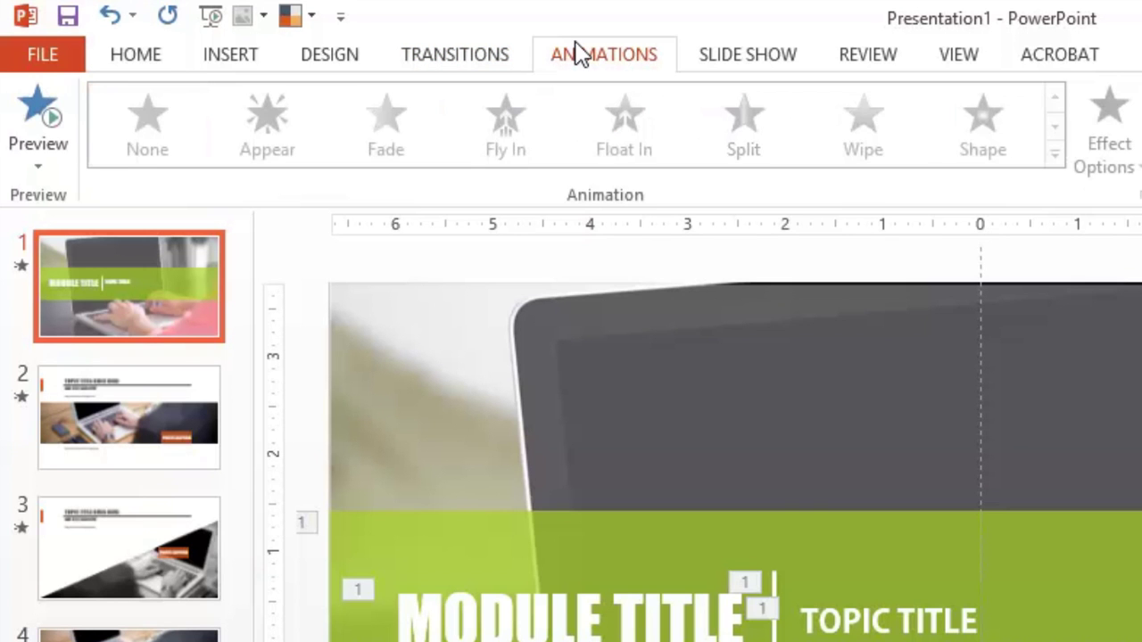
click(495, 70)
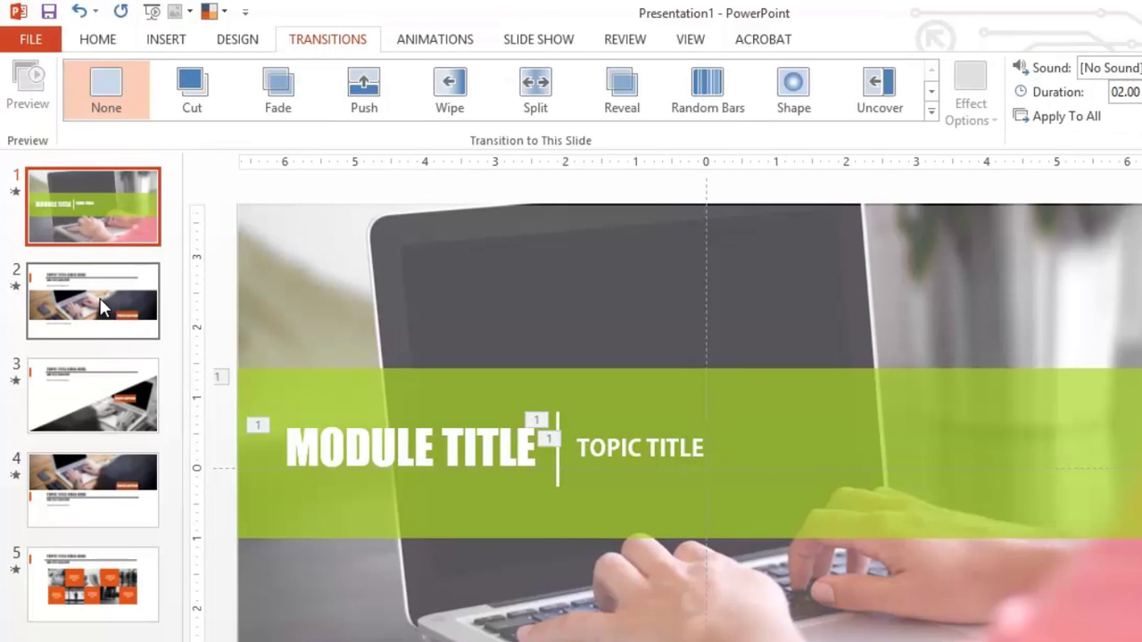
click(142, 428)
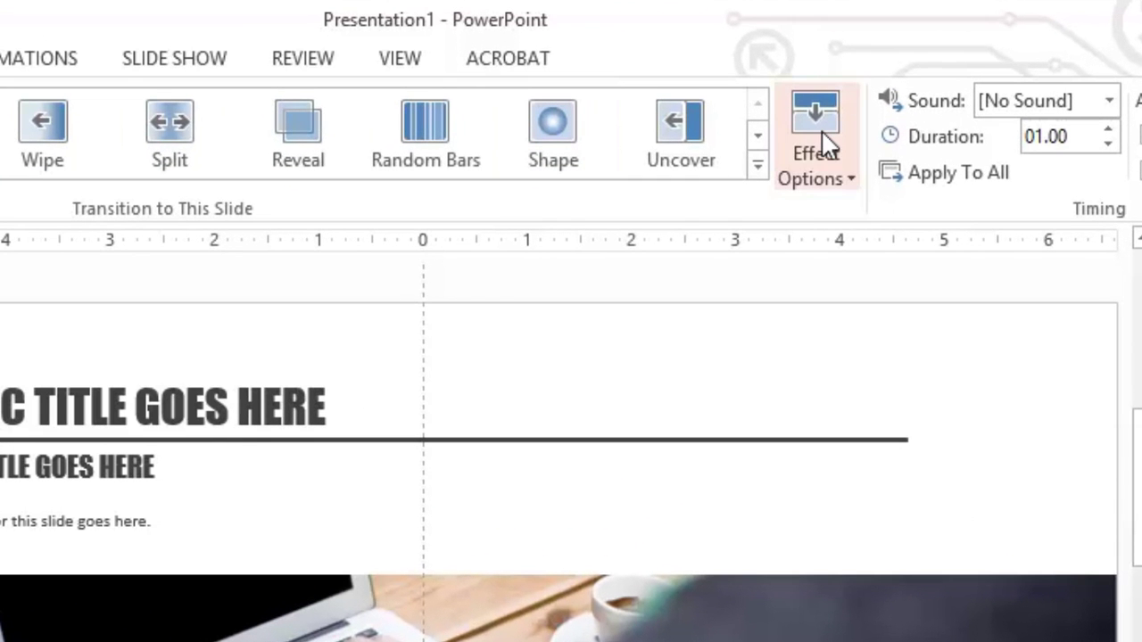
Check the Push direction on slides 2–5: from top, left, bottom and right.
click(828, 147)
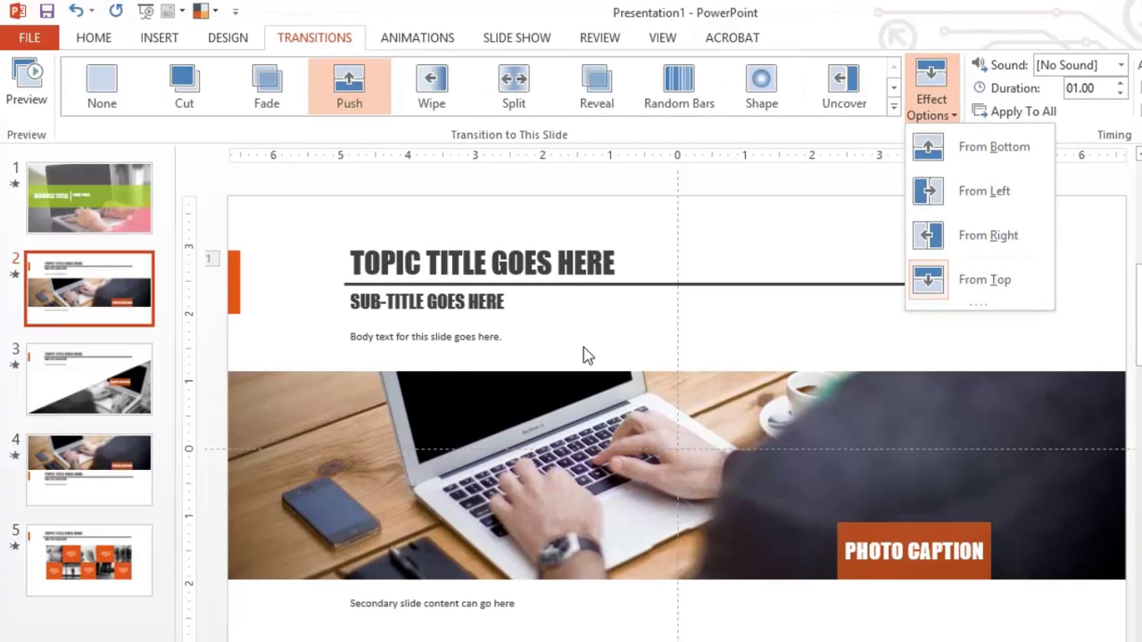
click(69, 404)
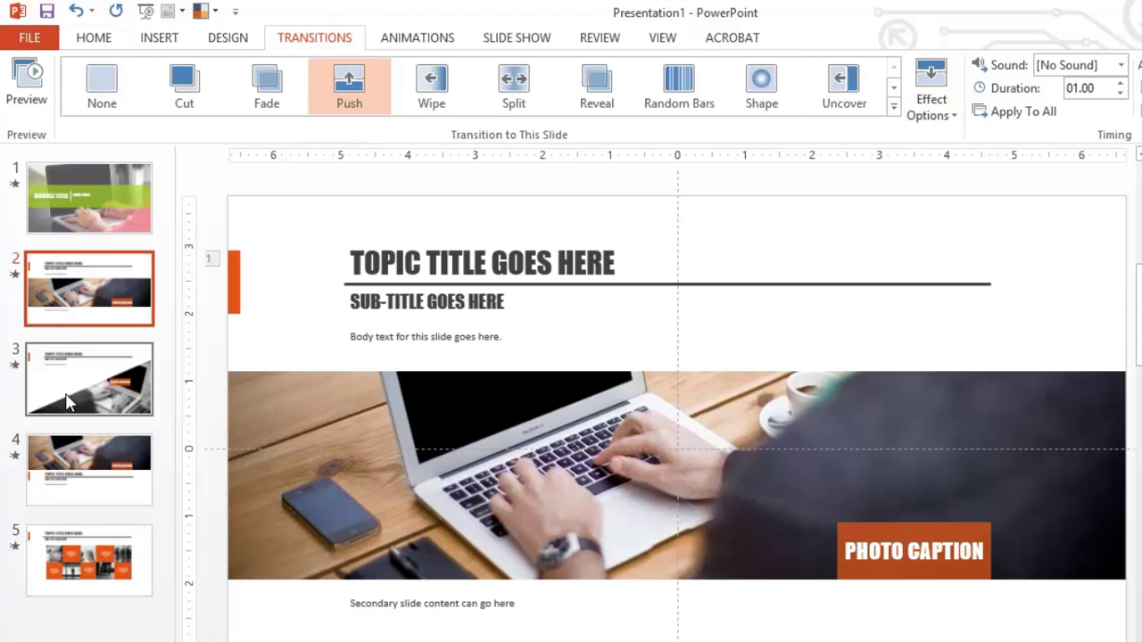
click(70, 403)
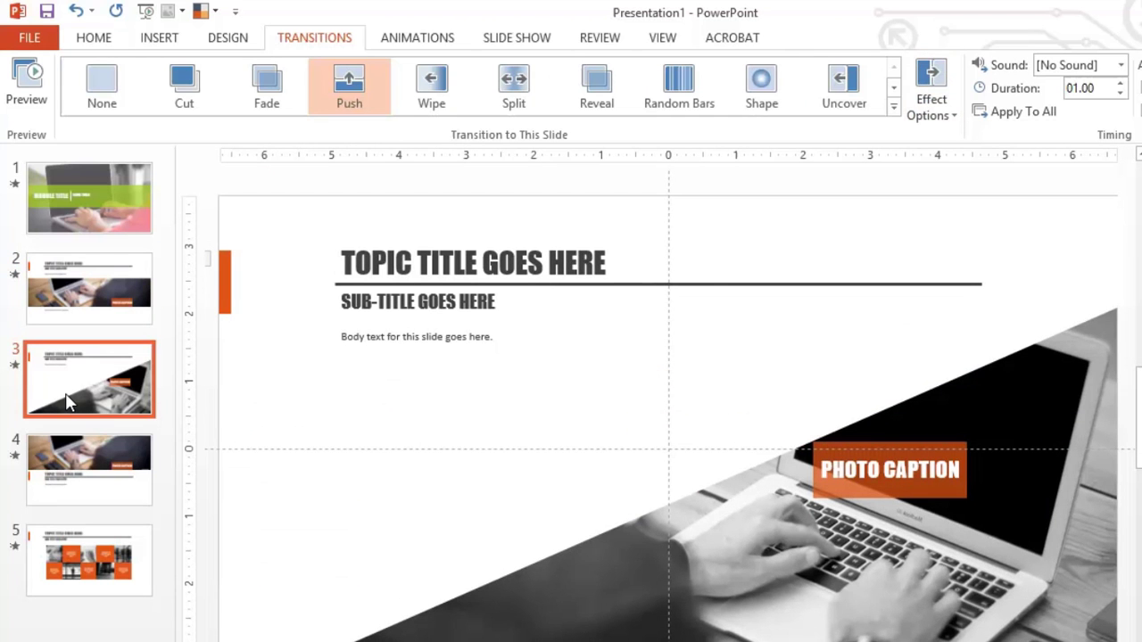
click(931, 114)
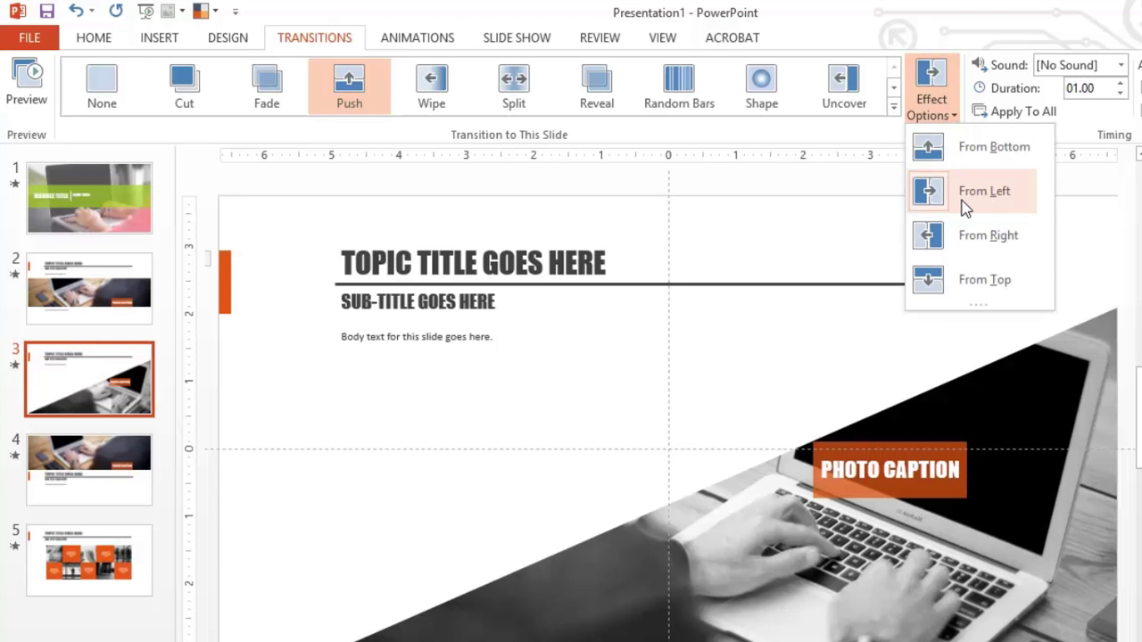
click(75, 473)
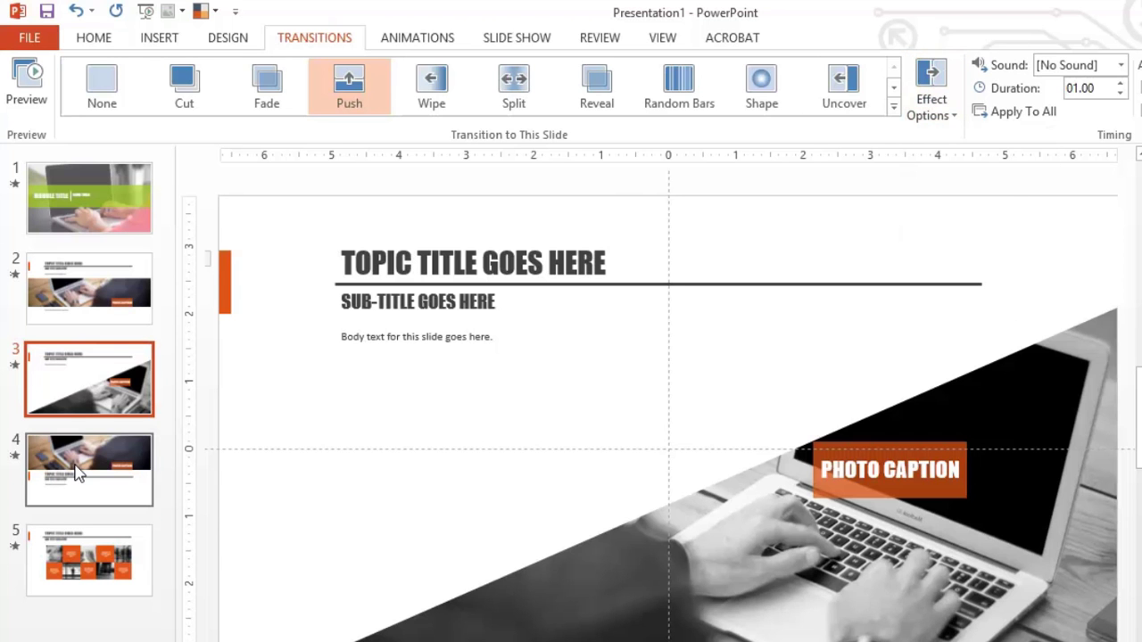
click(76, 473)
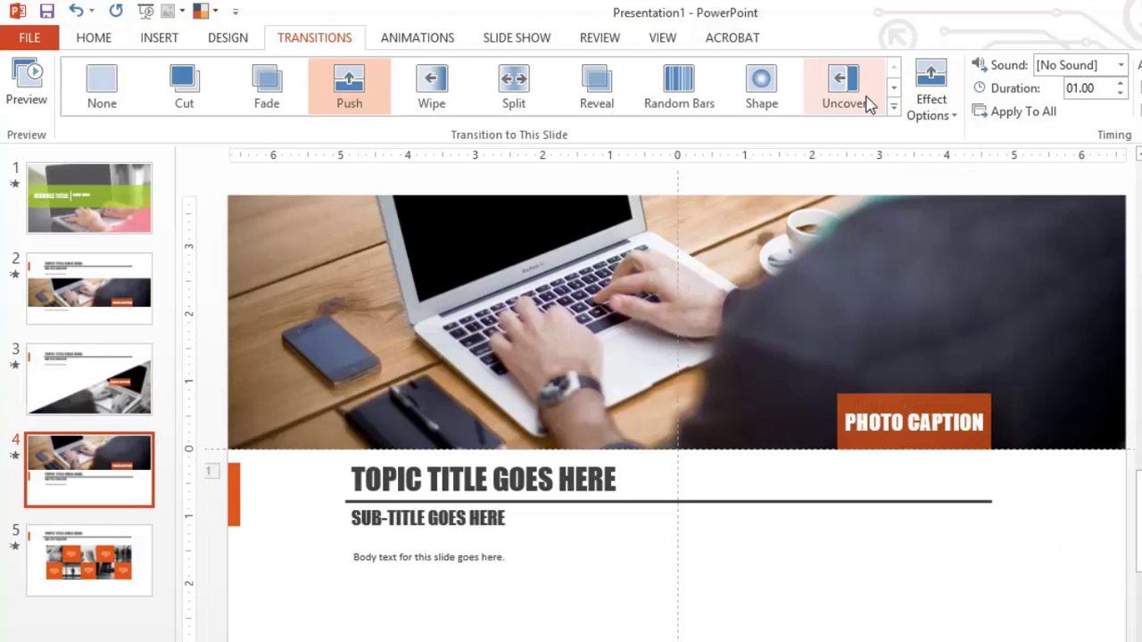
click(931, 105)
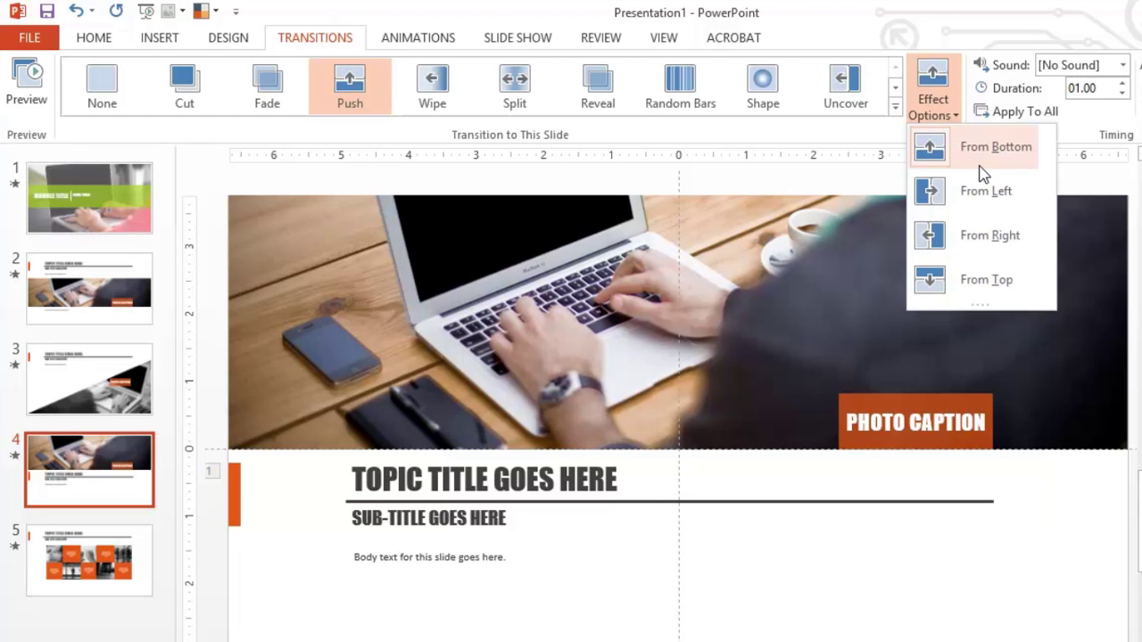
click(94, 575)
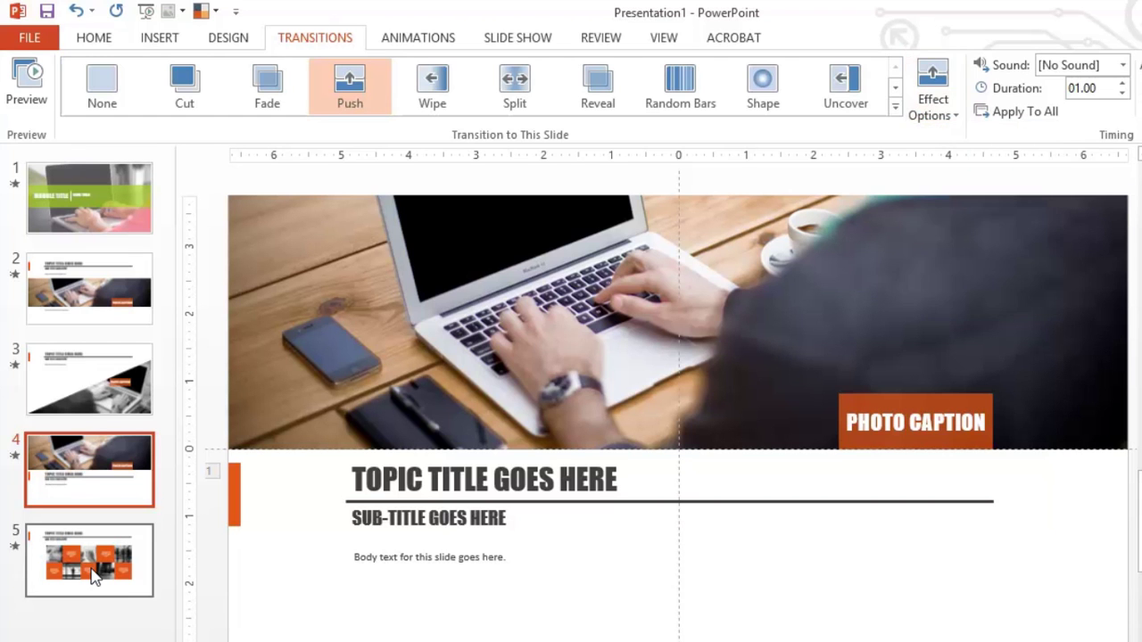
click(94, 575)
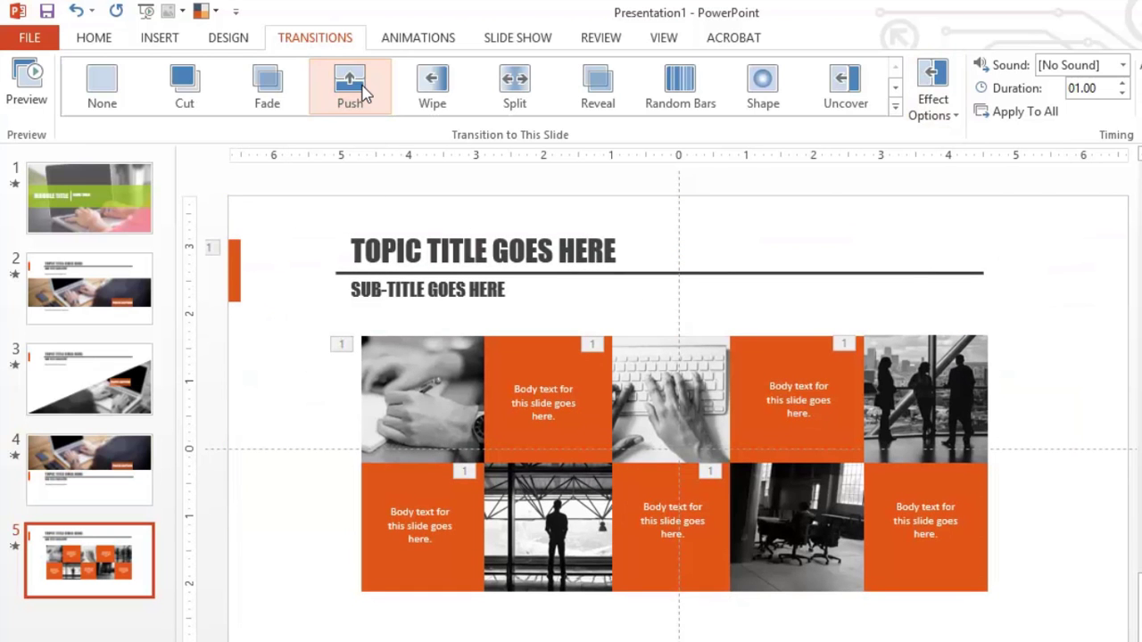
click(933, 105)
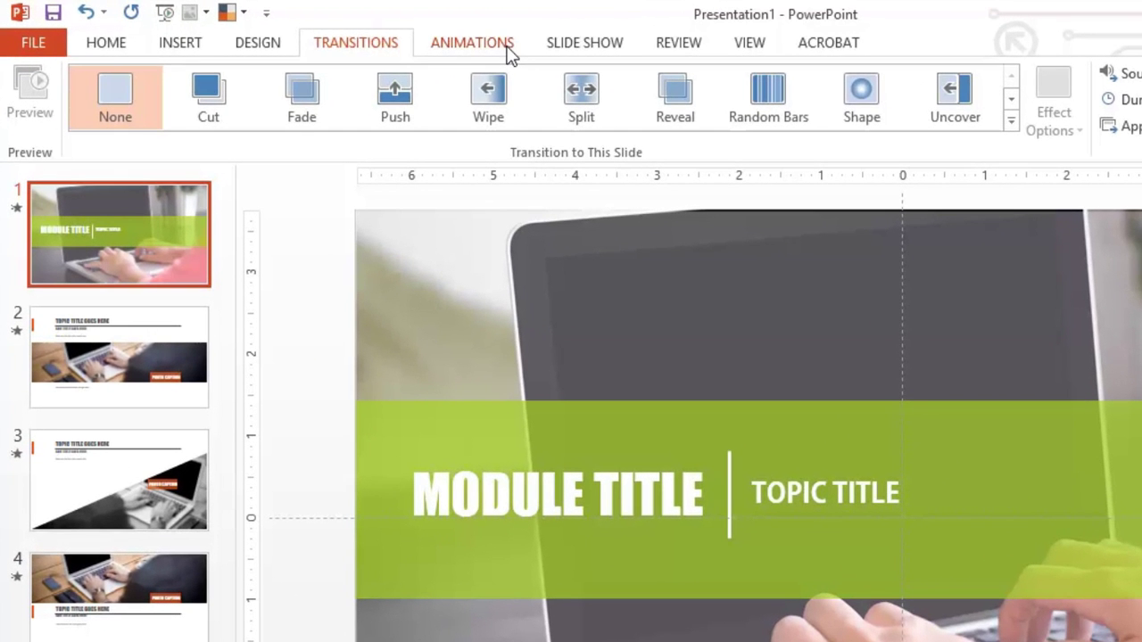
Select slide 1's background picture and expand the full Animations effects gallery.
click(506, 50)
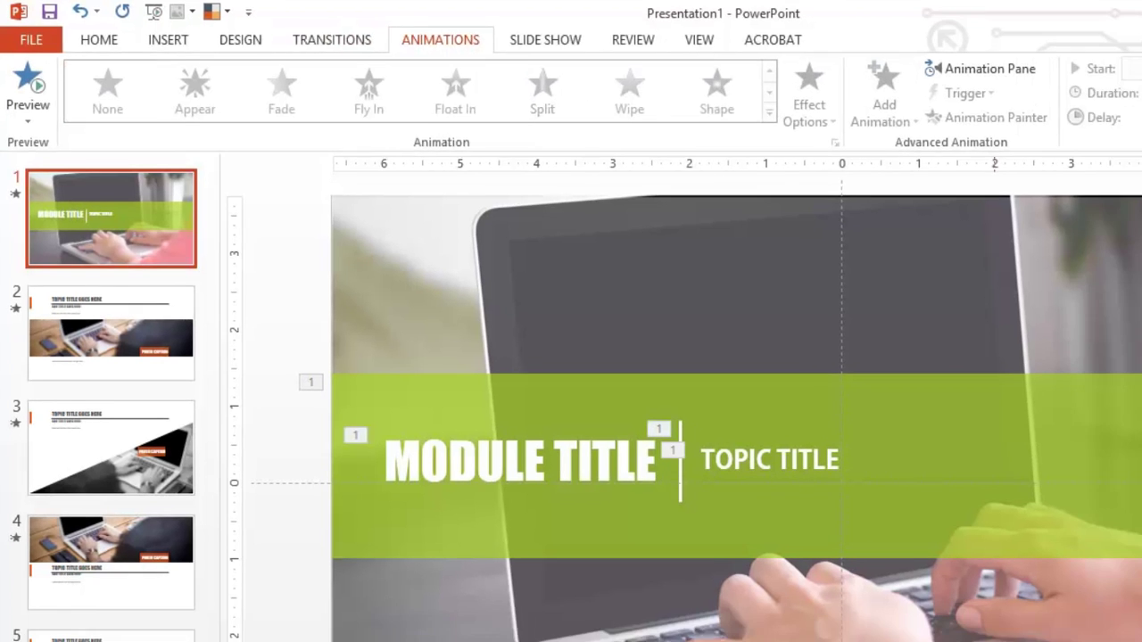
click(1077, 641)
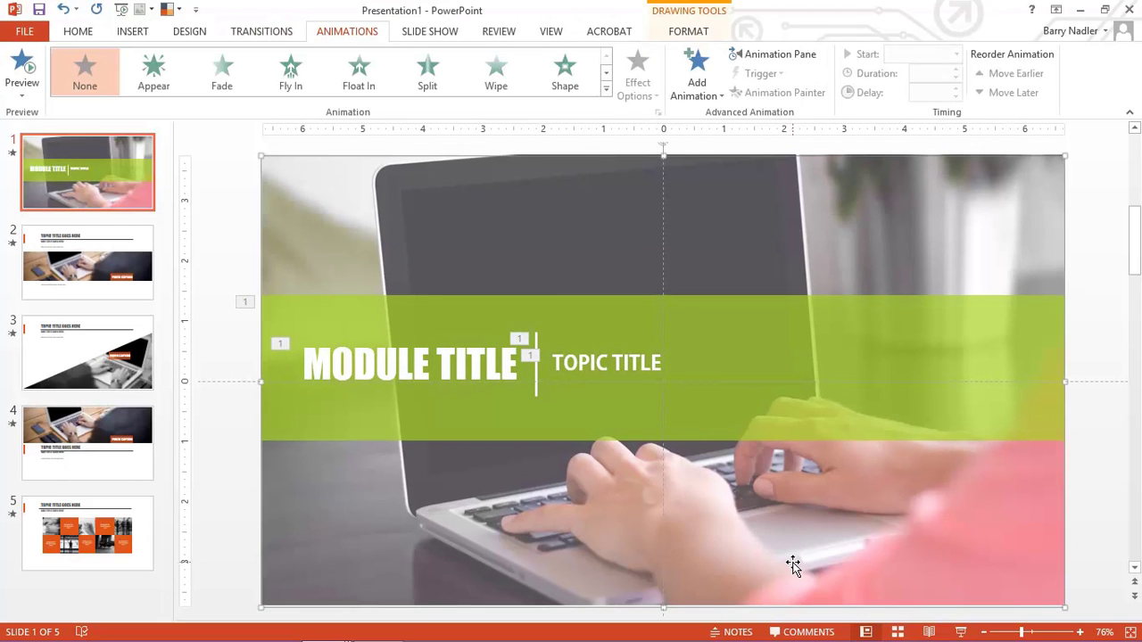
click(606, 90)
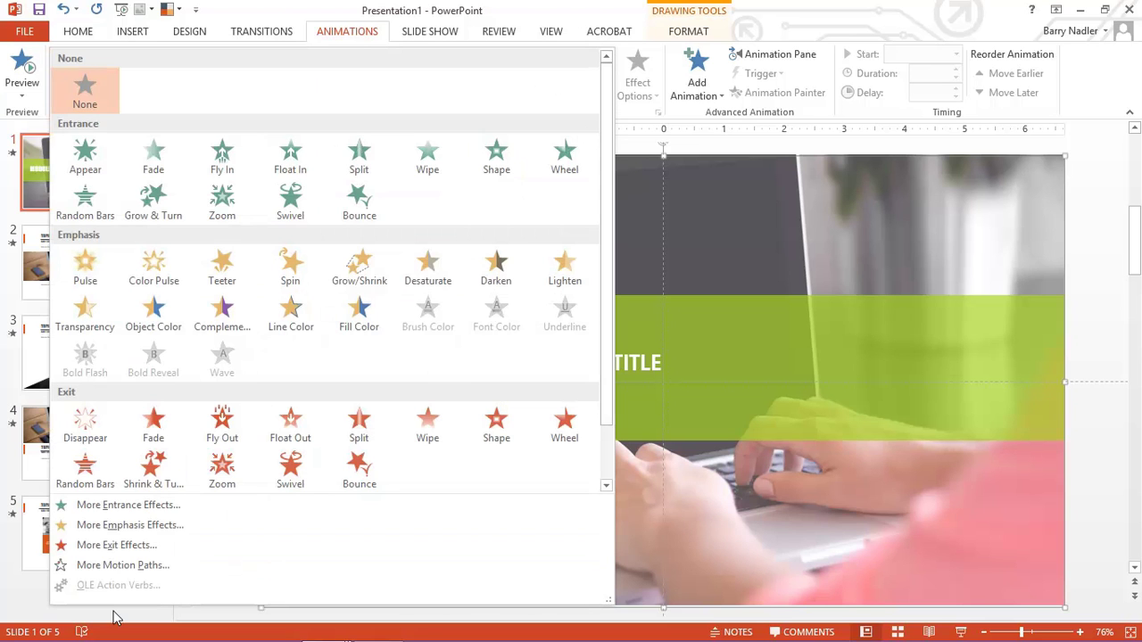
Show the Animation Pane and give the background picture (Rectangle 9) a Fade entrance.
click(524, 11)
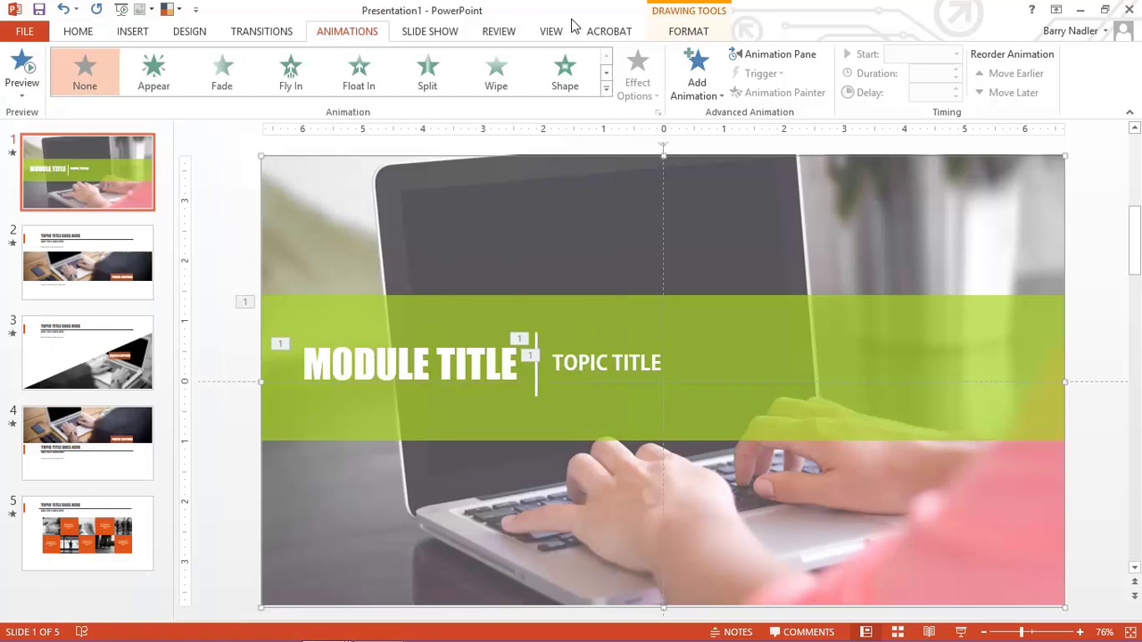
click(773, 55)
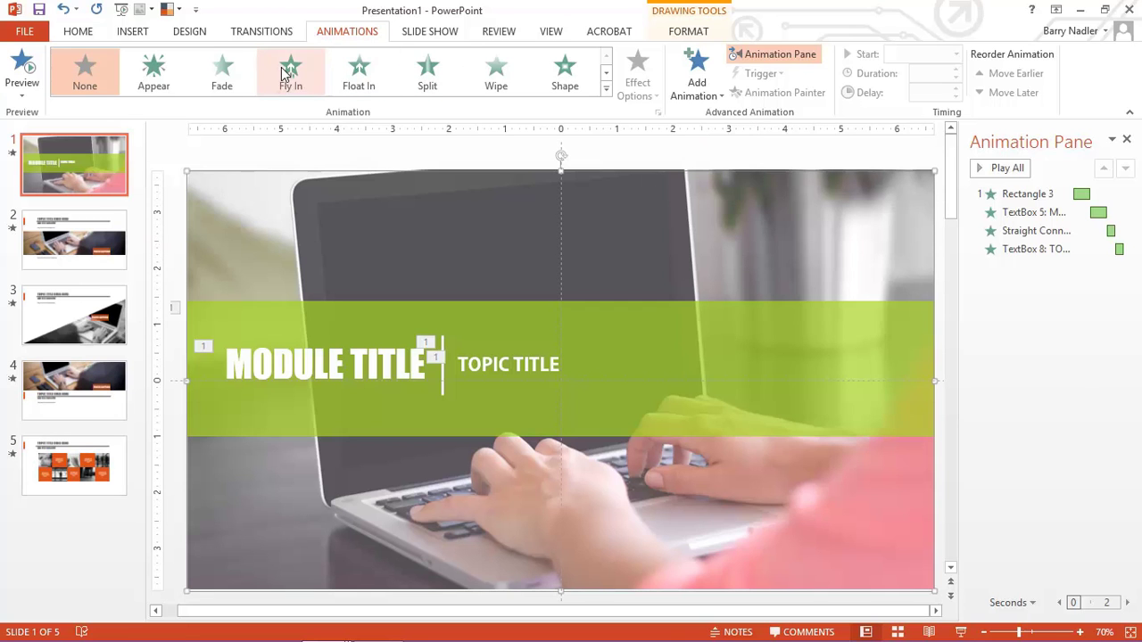
click(223, 71)
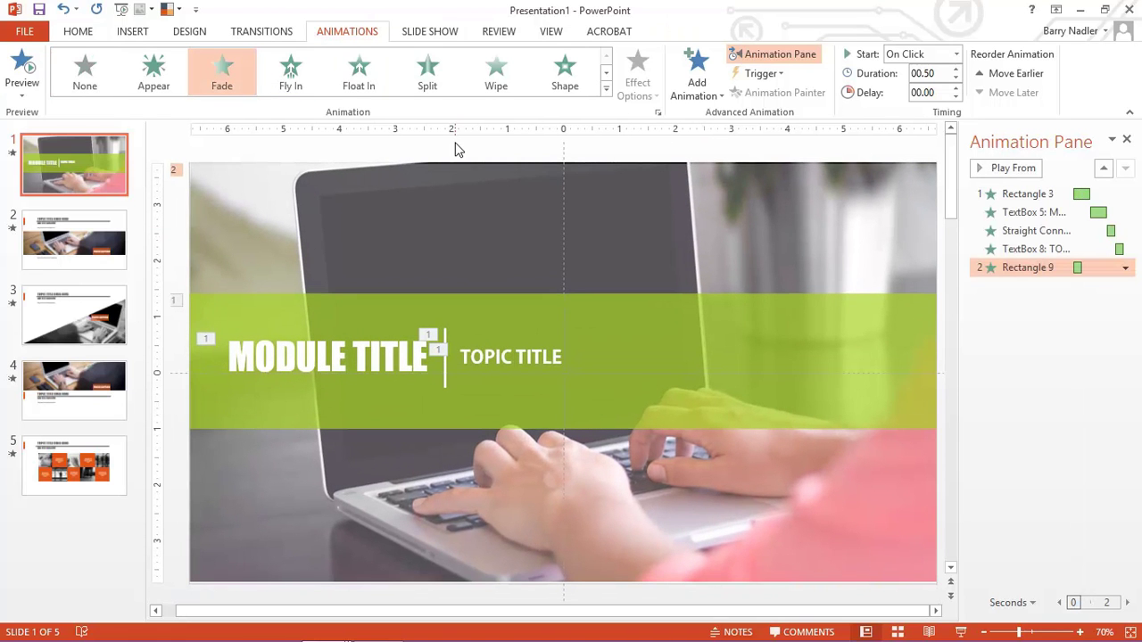
Try a Fade exit on the picture, revert to Fade entrance, then add a second Fade exit.
click(606, 88)
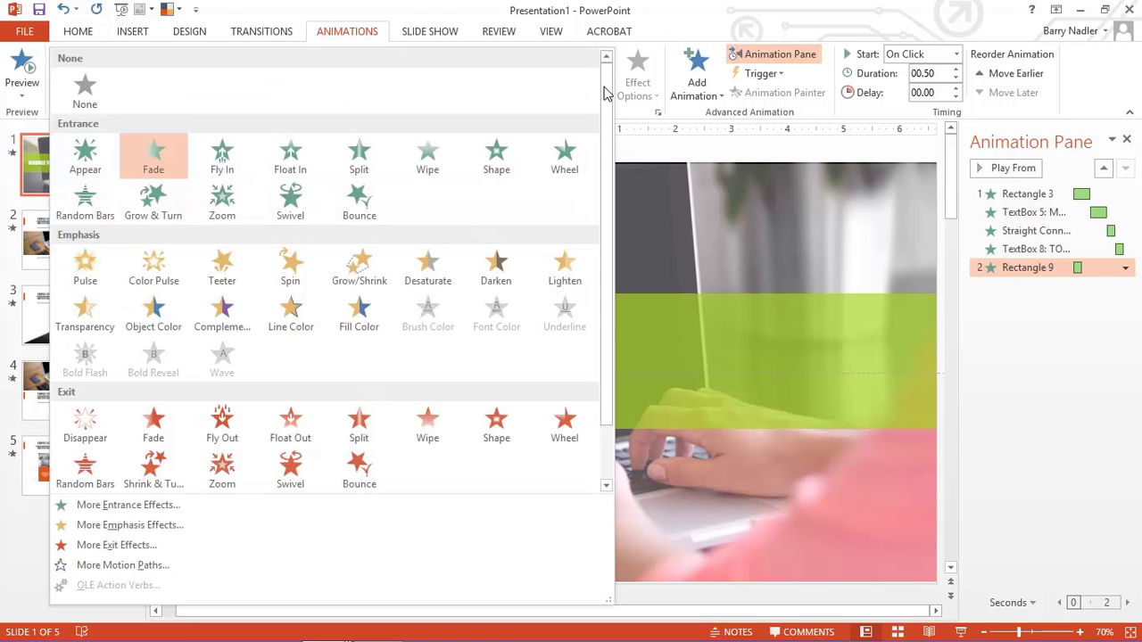
click(179, 425)
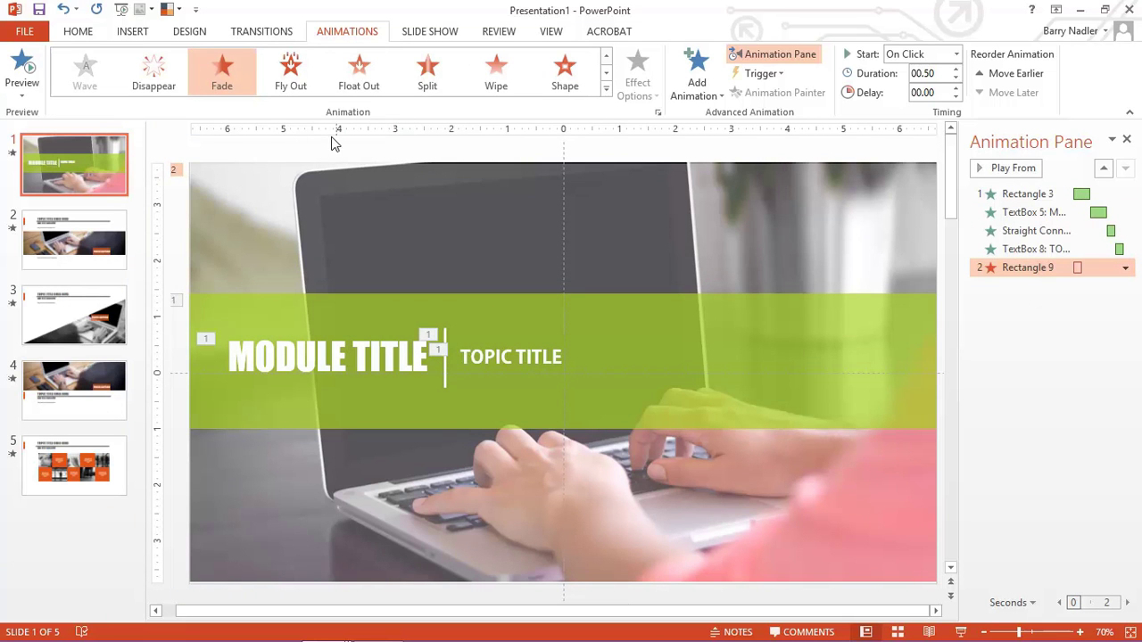
click(607, 70)
click(607, 58)
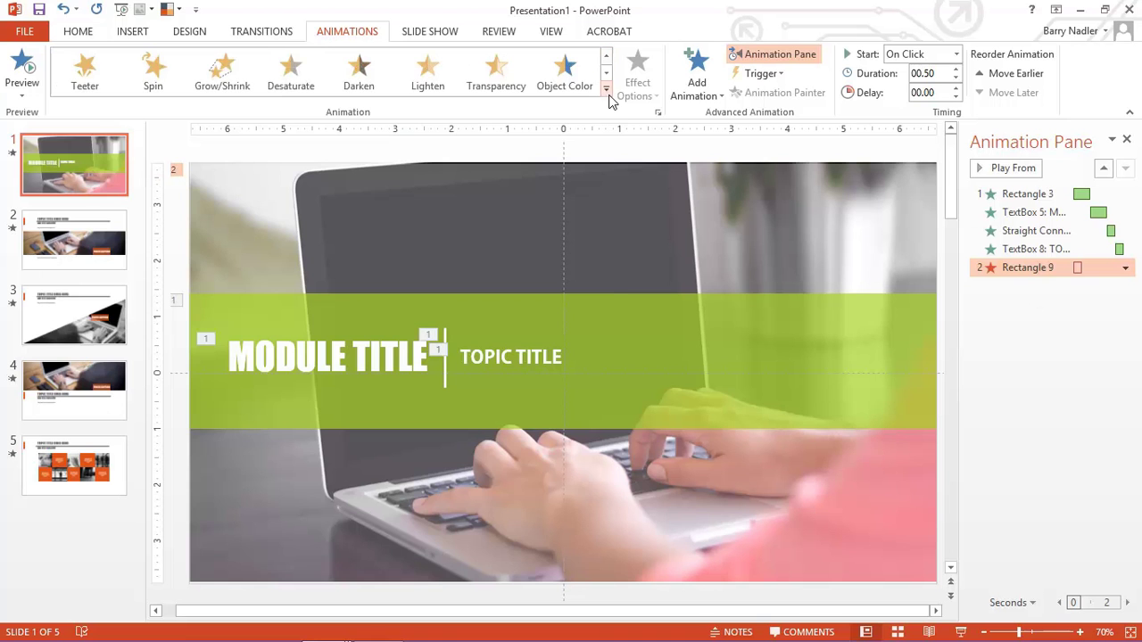
click(607, 89)
click(155, 153)
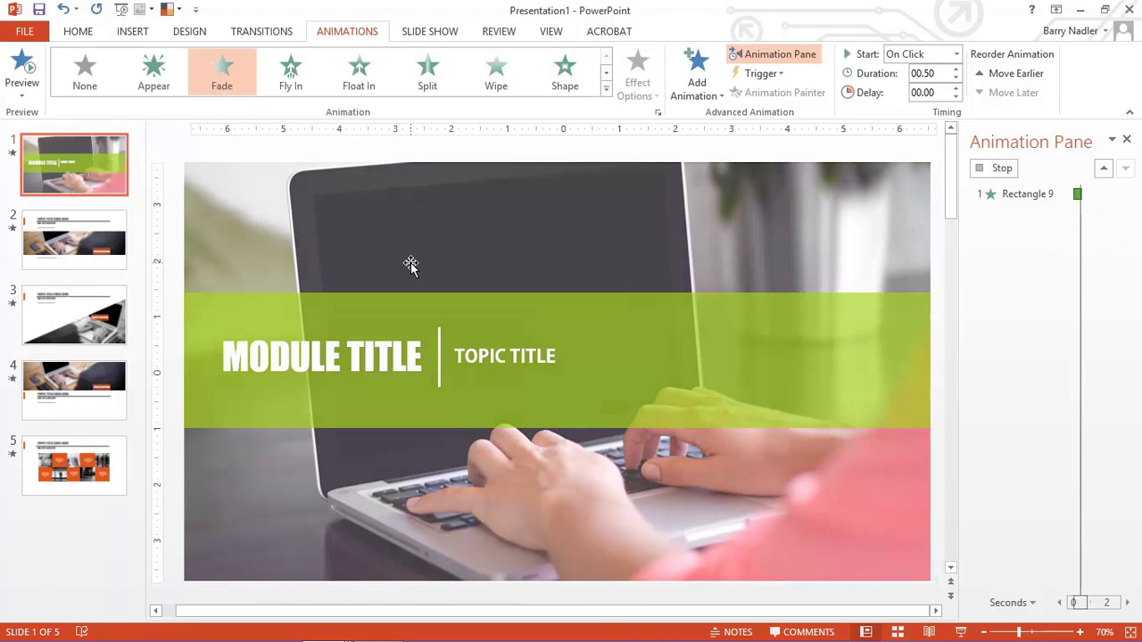
click(695, 88)
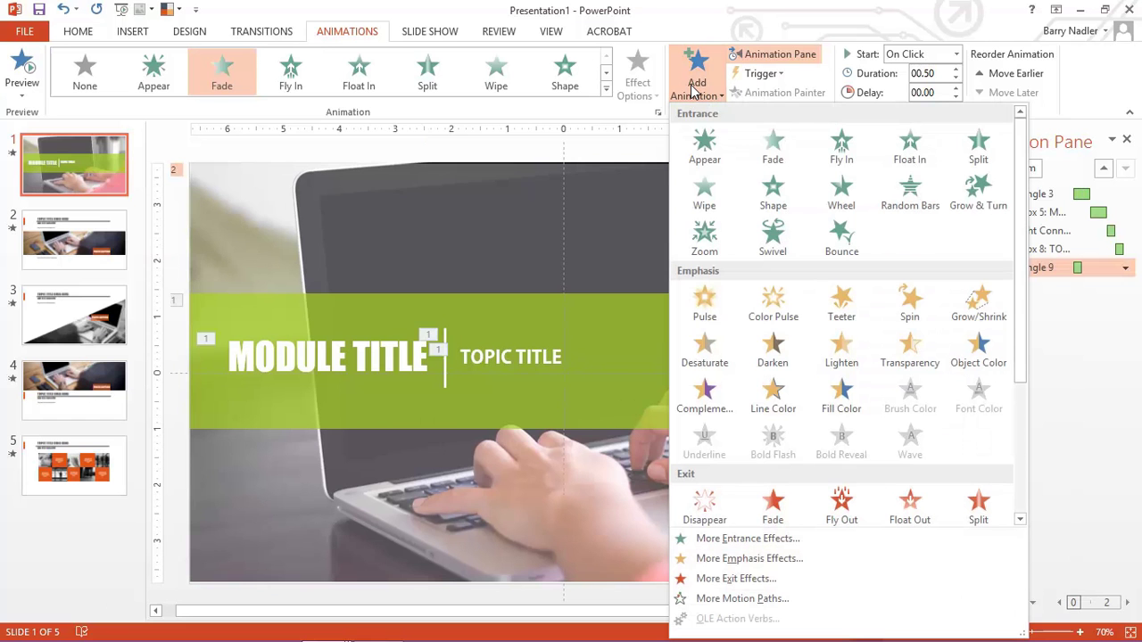
click(778, 487)
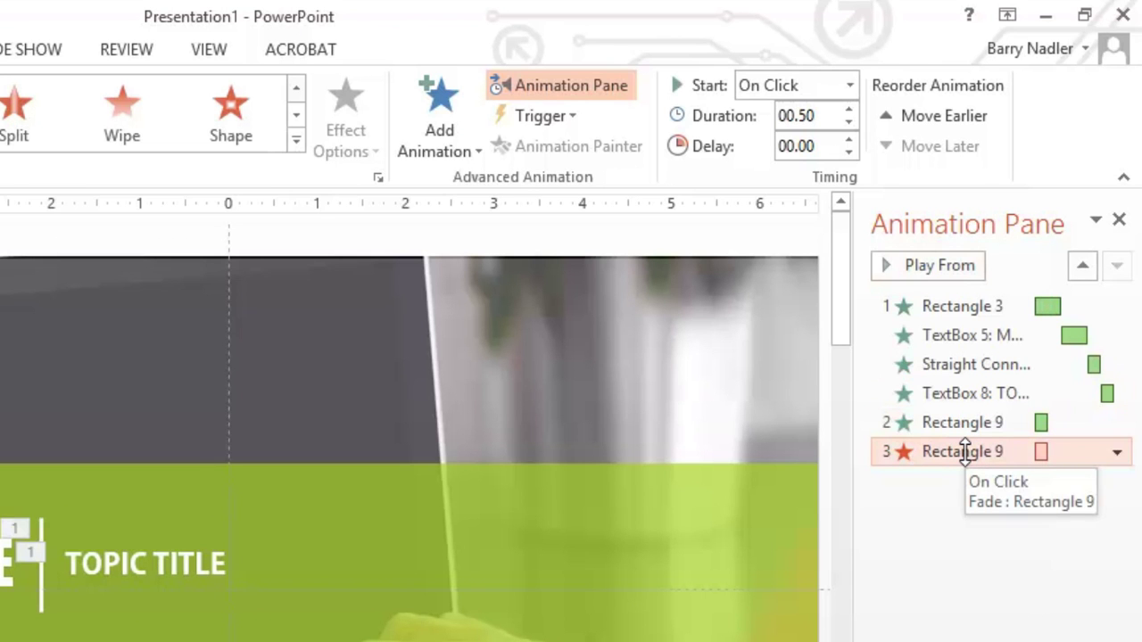
Delete both Rectangle 9 animations and widen the Animation Pane to show the timeline.
shift+click(964, 426)
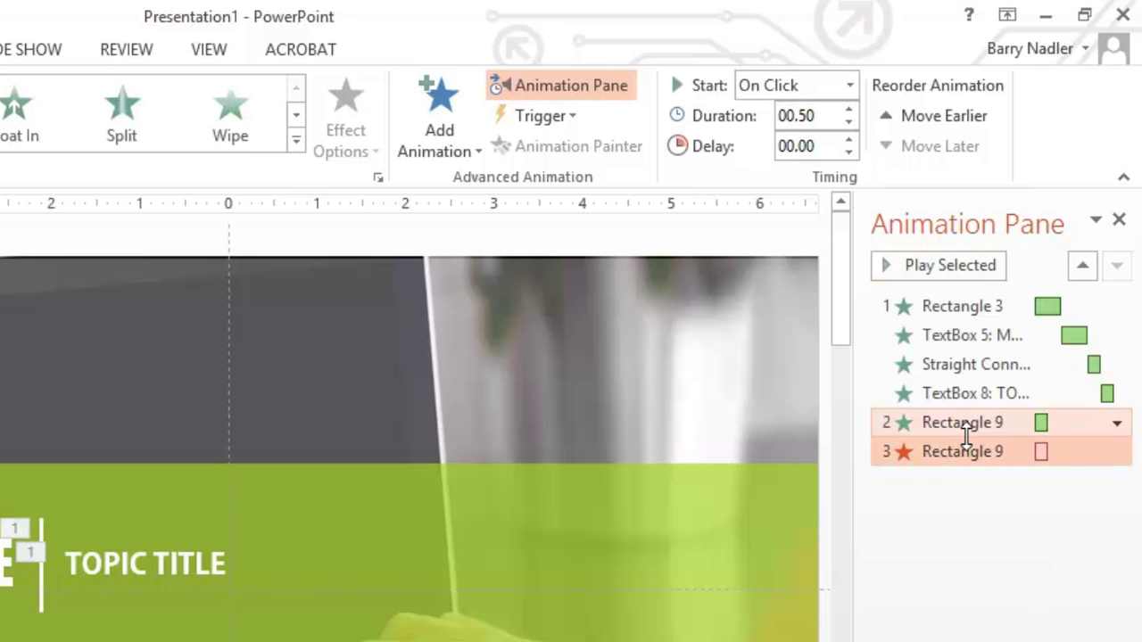
key(Delete)
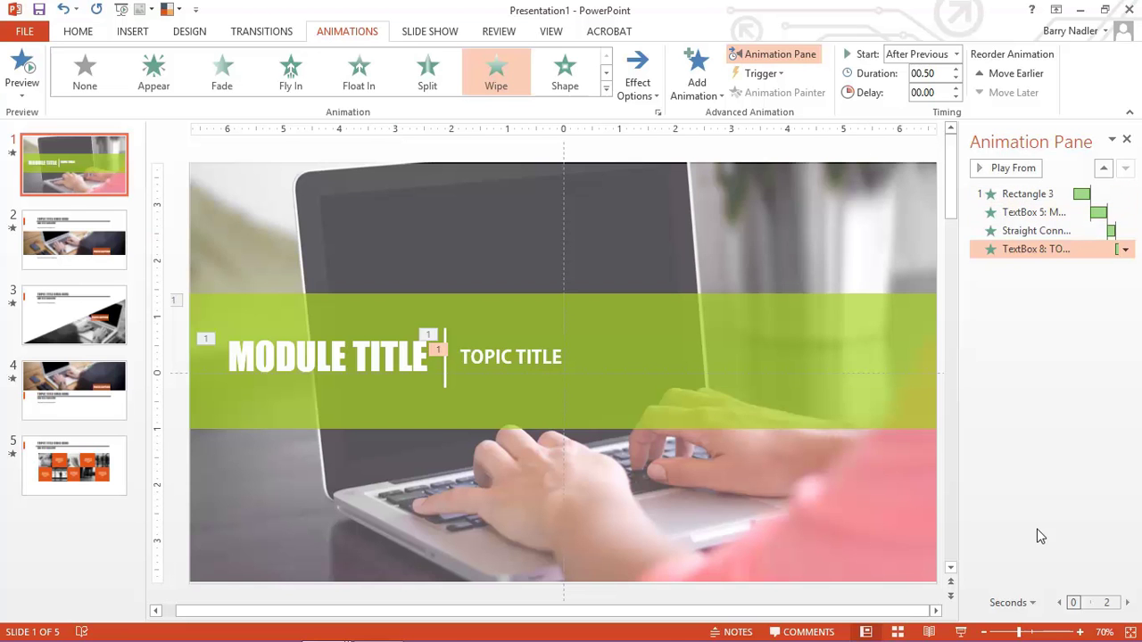
drag(956, 517, 687, 496)
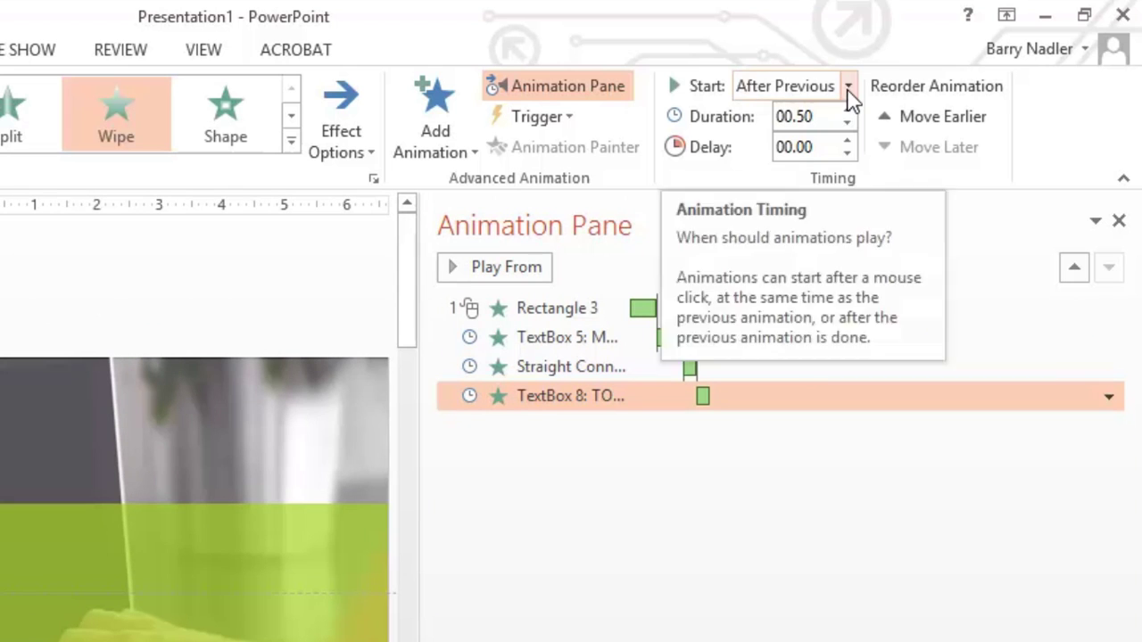
click(849, 86)
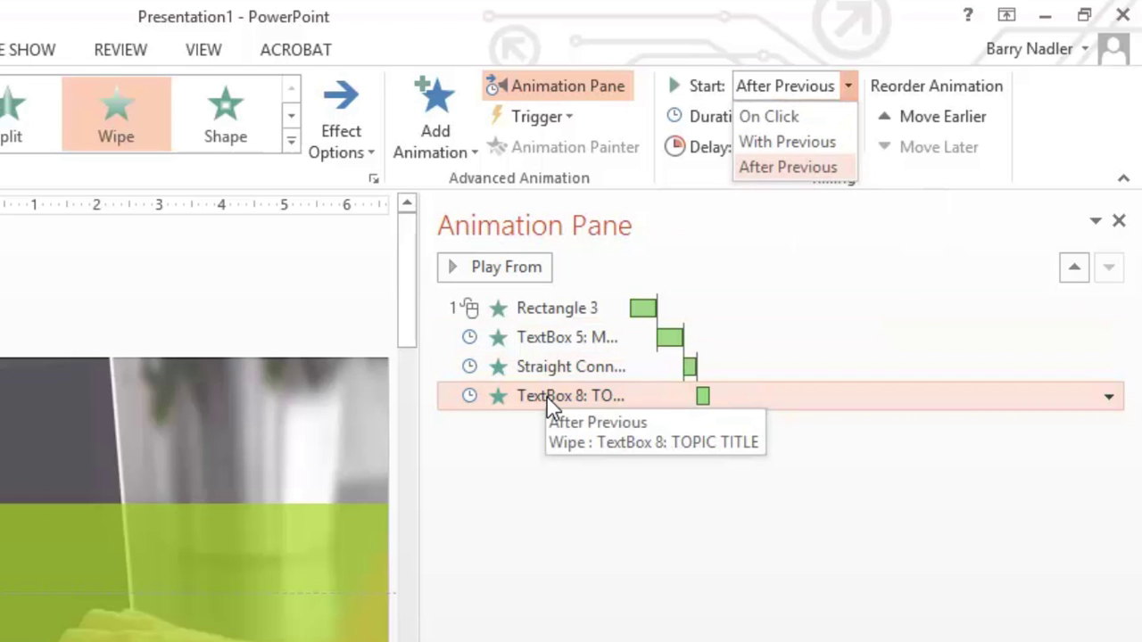
click(517, 311)
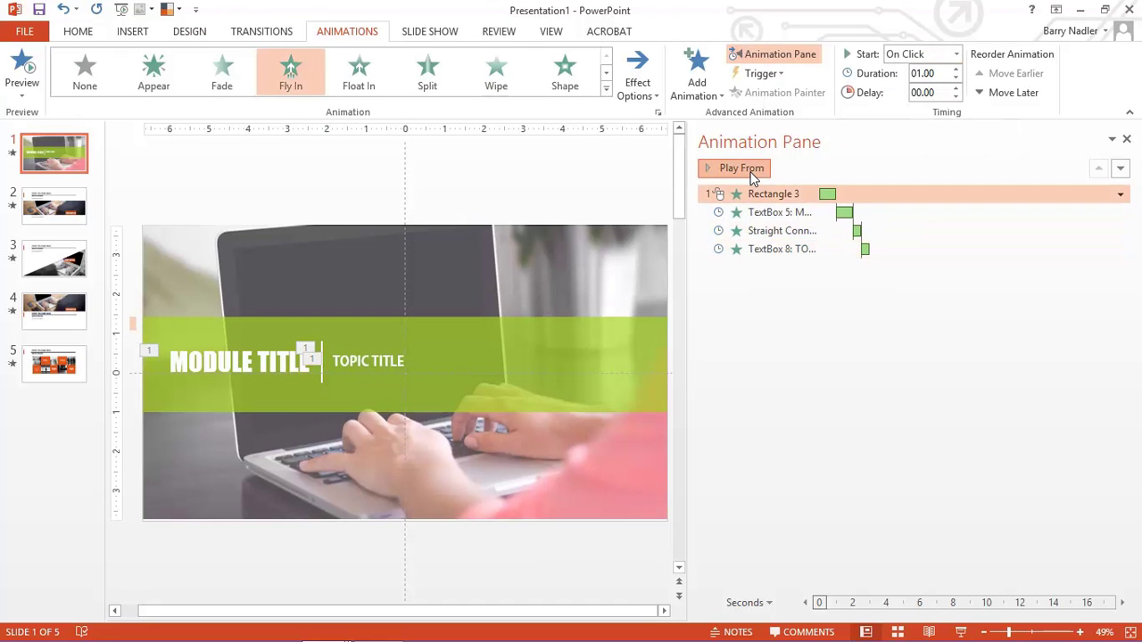
click(741, 169)
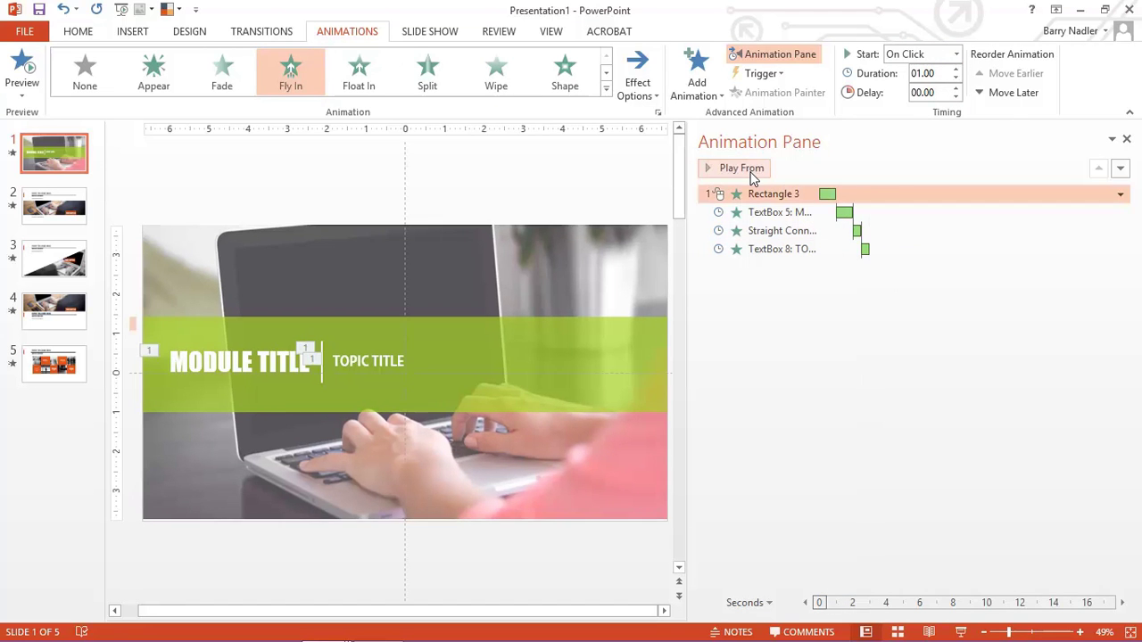
click(69, 202)
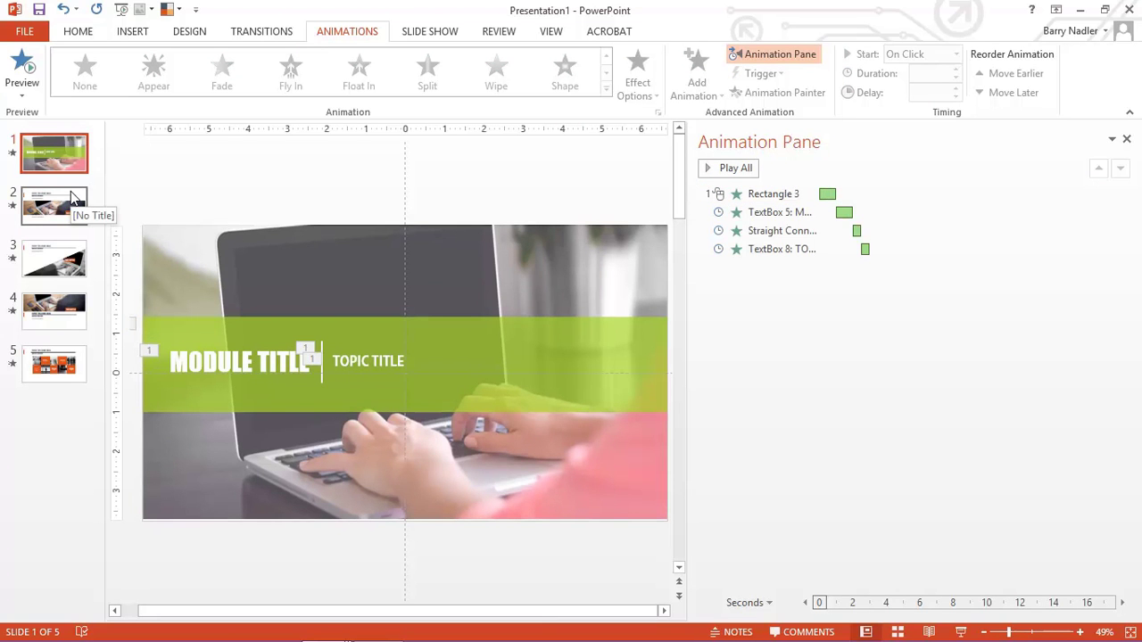
On slide 2, confirm the orange bar's Fly In animation enters From Left, leaving it unchanged.
click(71, 198)
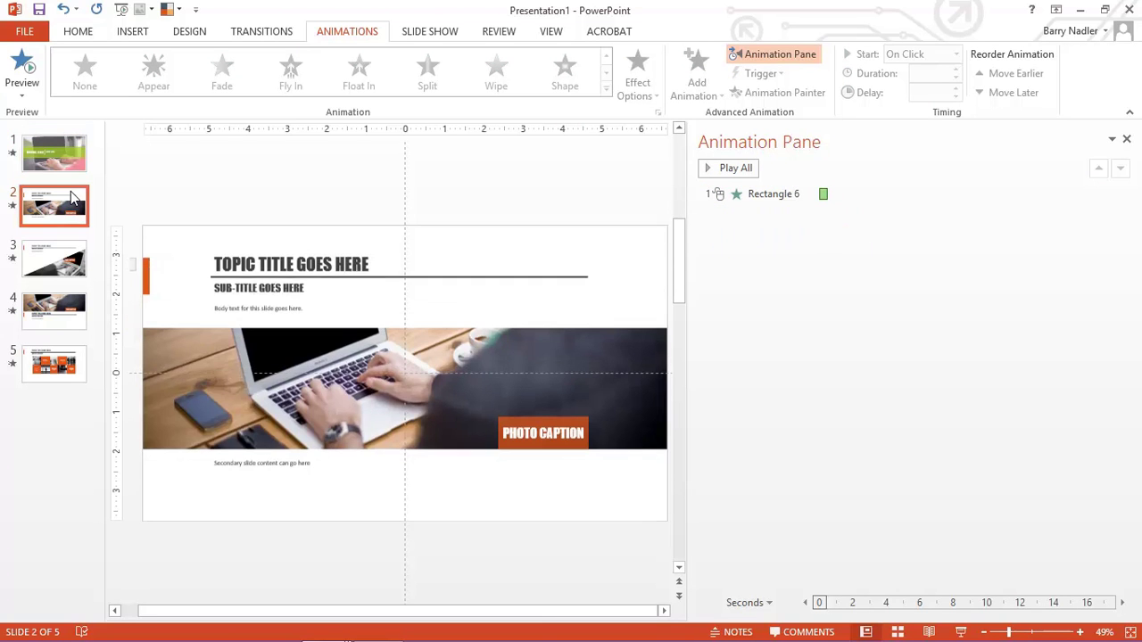
click(150, 278)
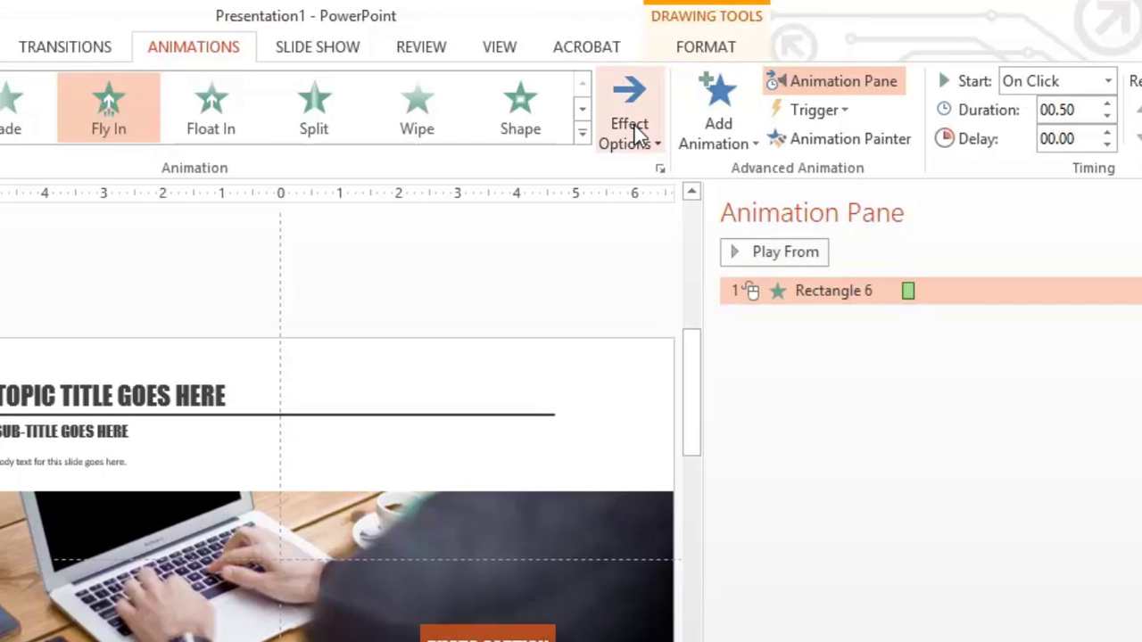
click(635, 125)
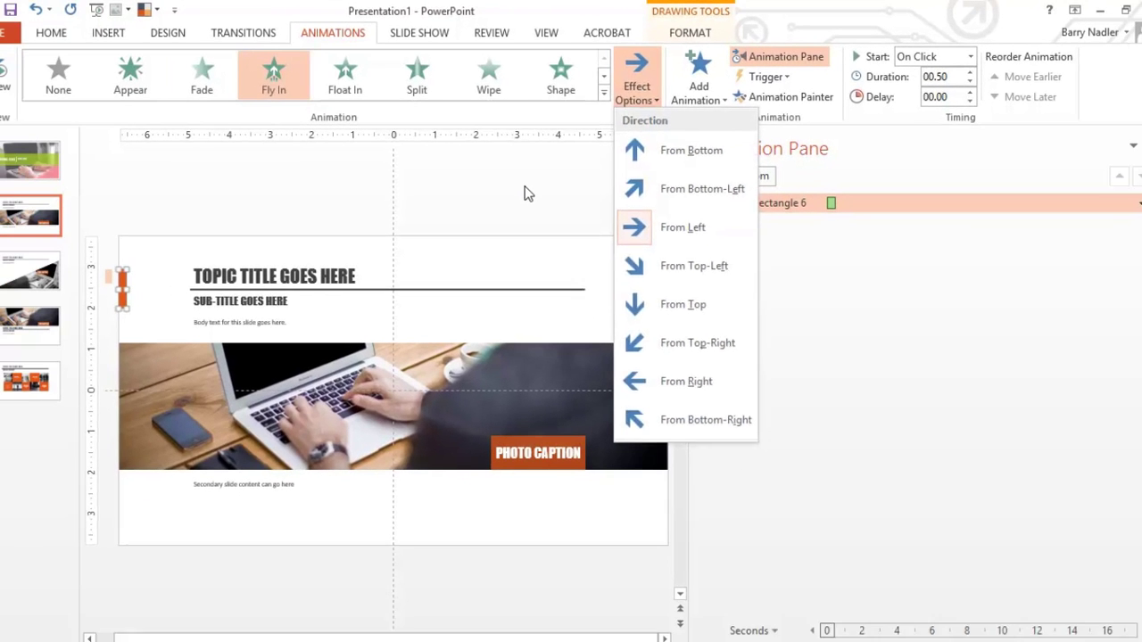
click(466, 277)
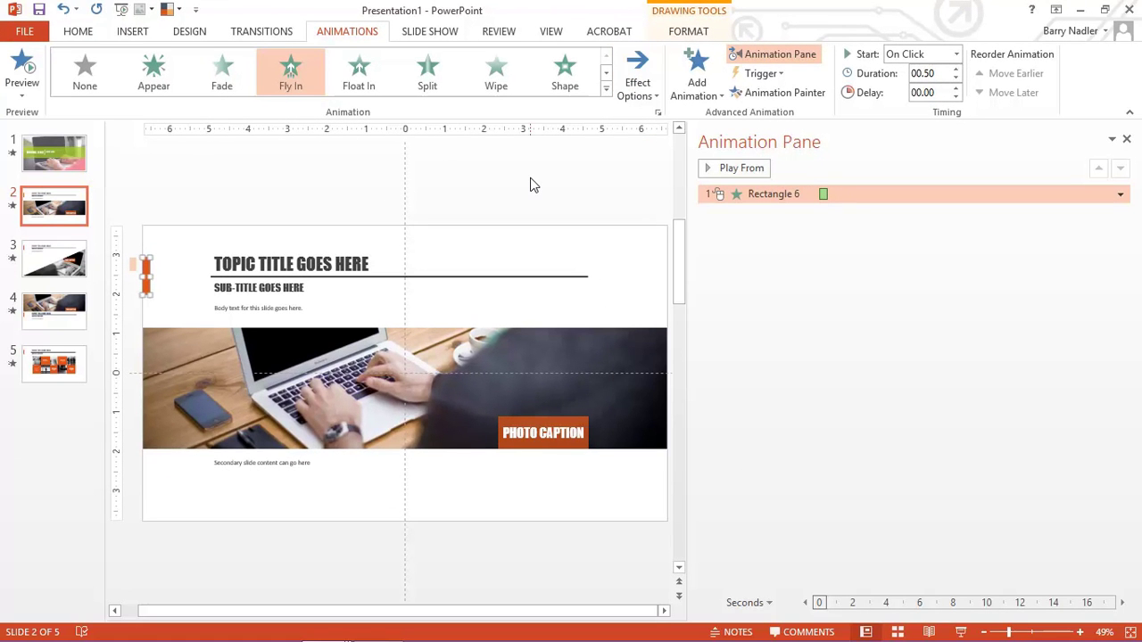
On slide 1, inspect TextBox 5's fade and confirm the straight connector flies in From Top.
click(54, 154)
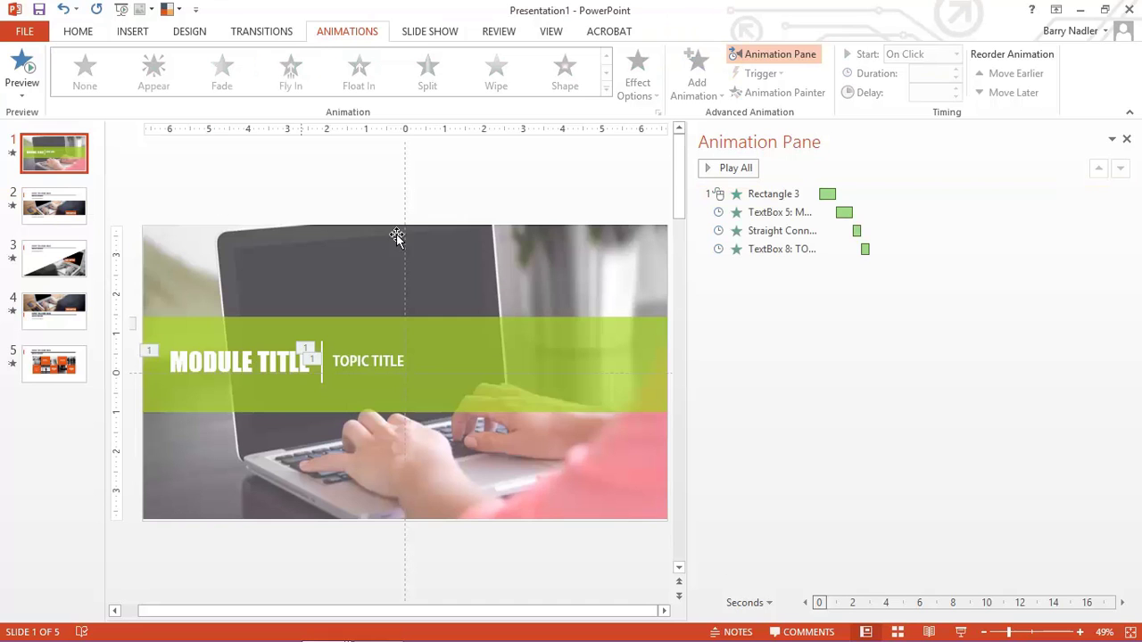
click(733, 216)
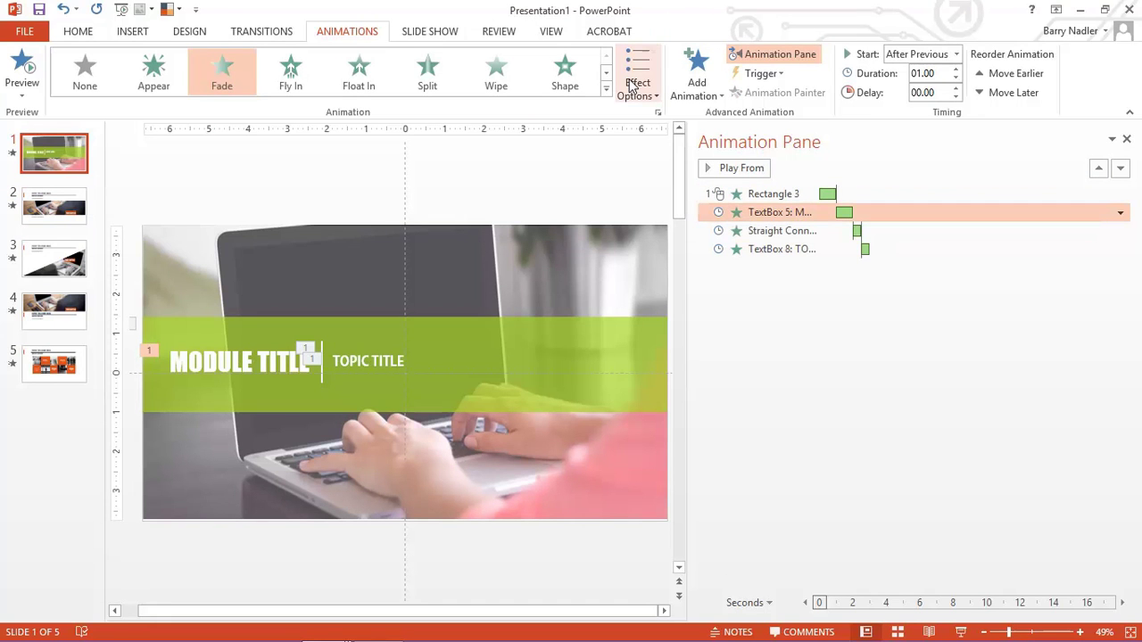
click(735, 230)
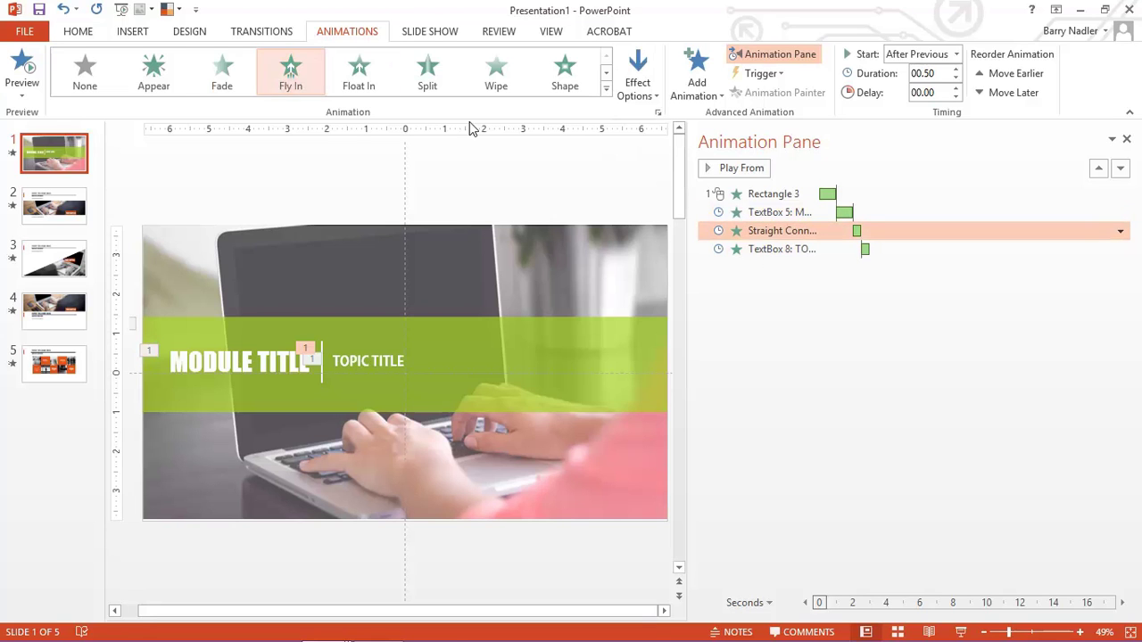
click(630, 96)
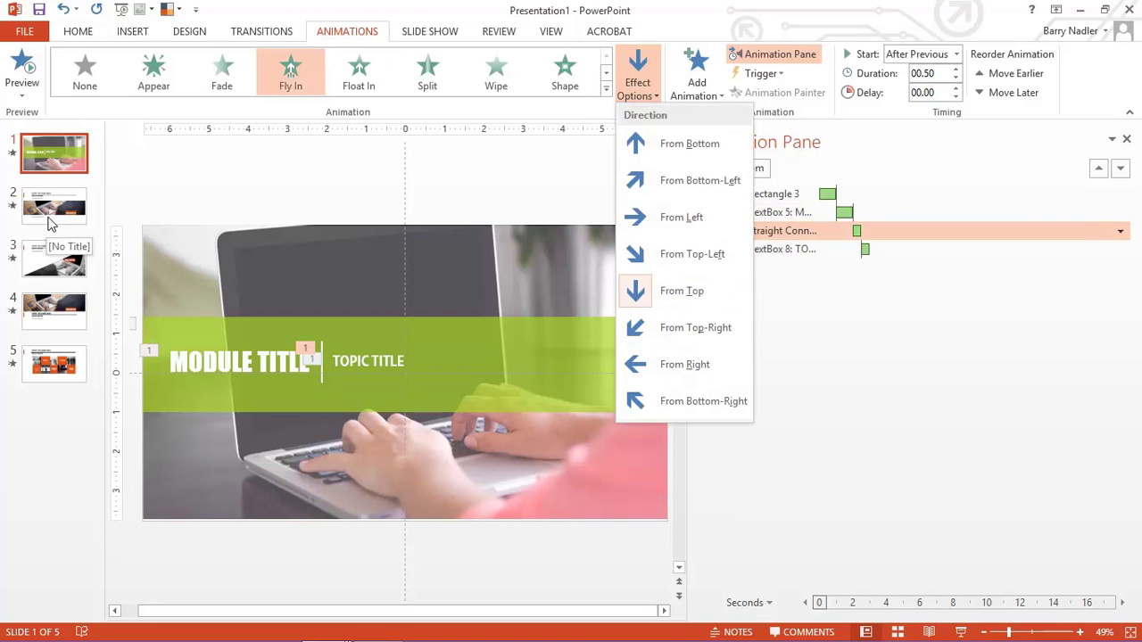
click(51, 249)
On slide 3, apply Fly In to the orange bar with direction From Left.
click(51, 250)
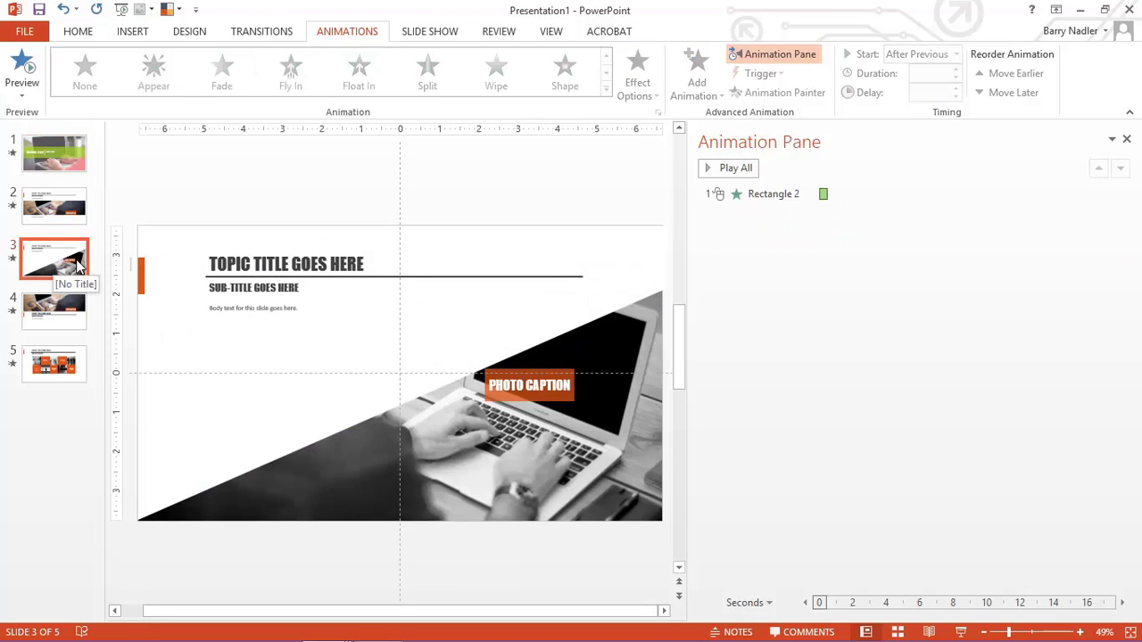
click(769, 193)
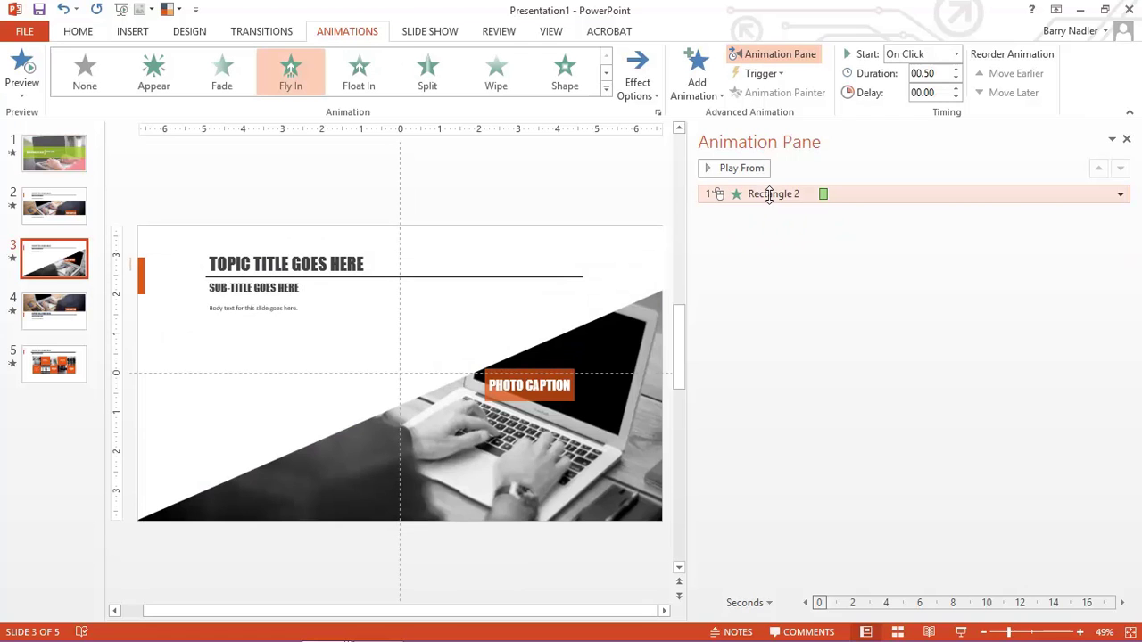
click(140, 278)
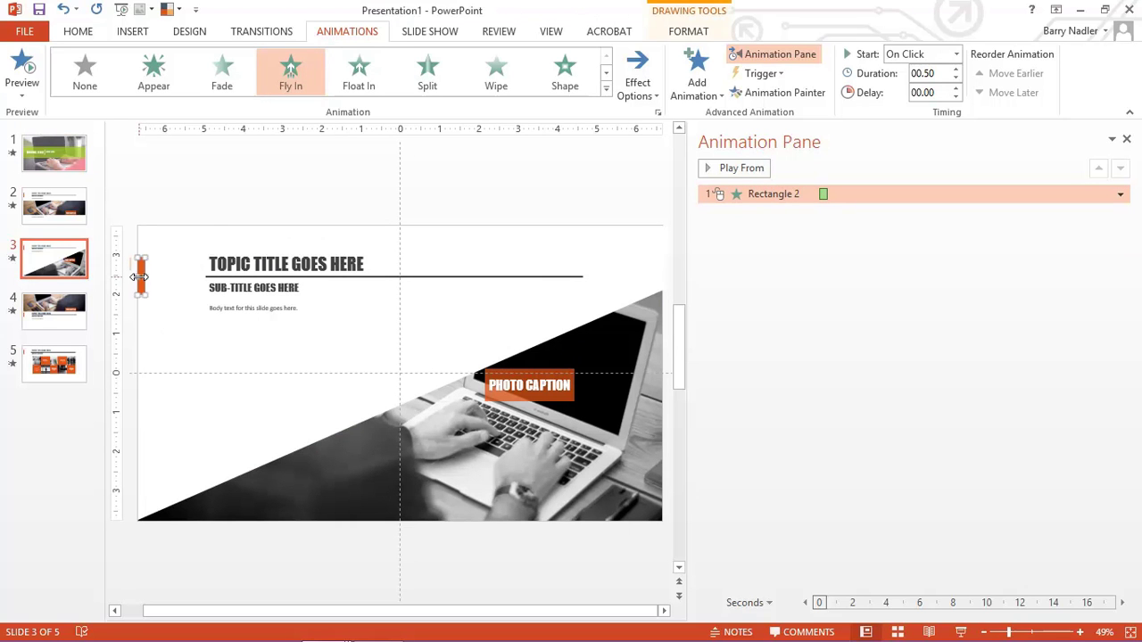
click(293, 69)
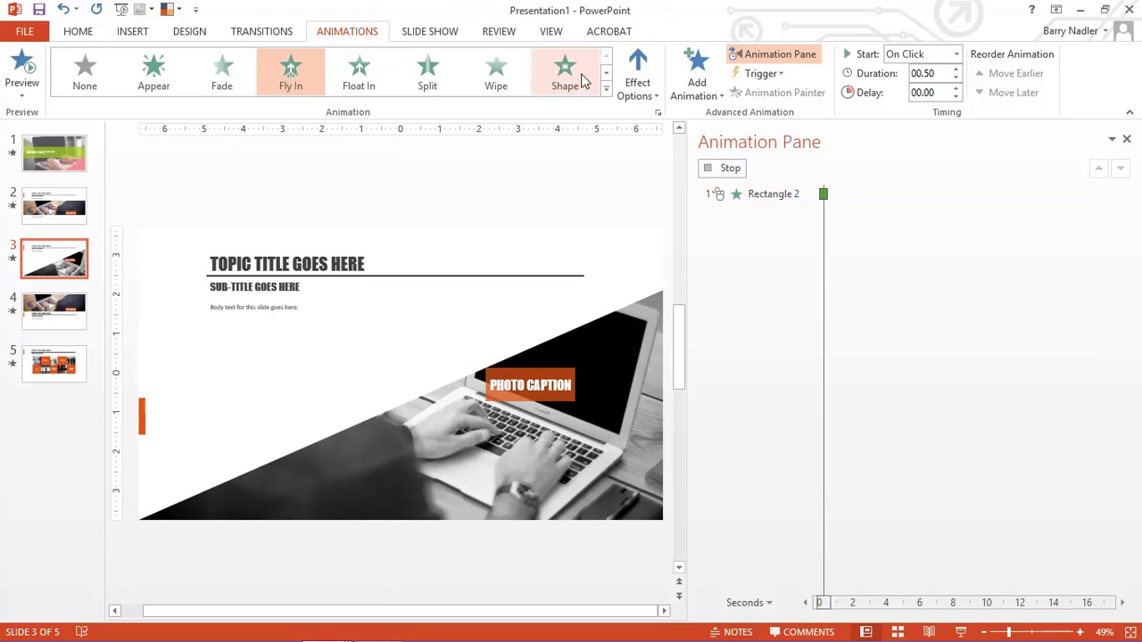
click(649, 81)
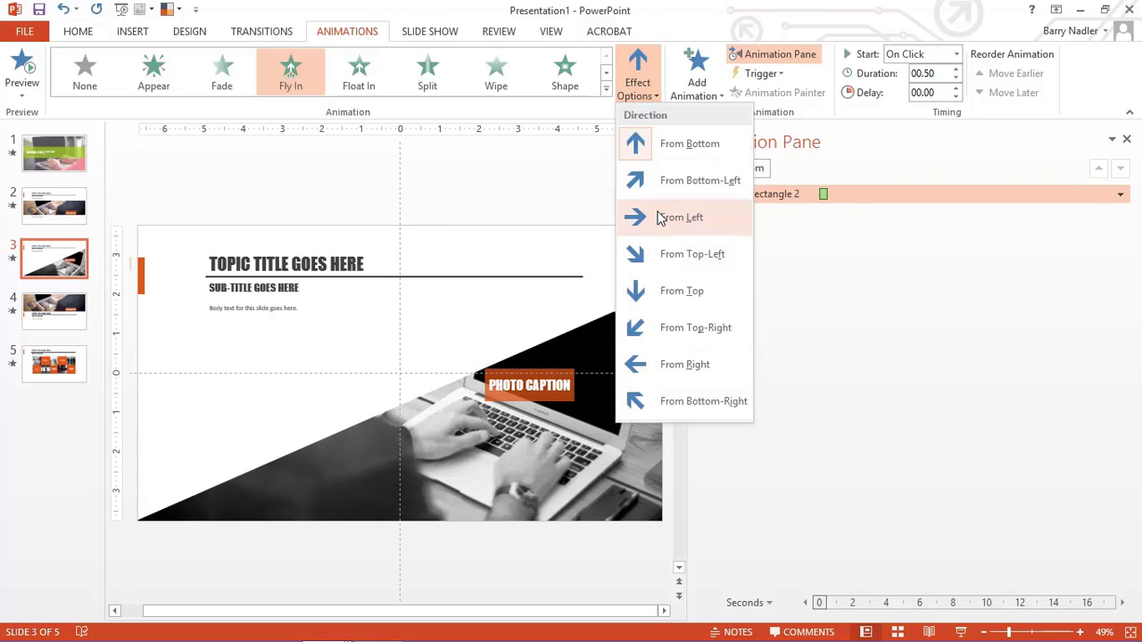
click(657, 221)
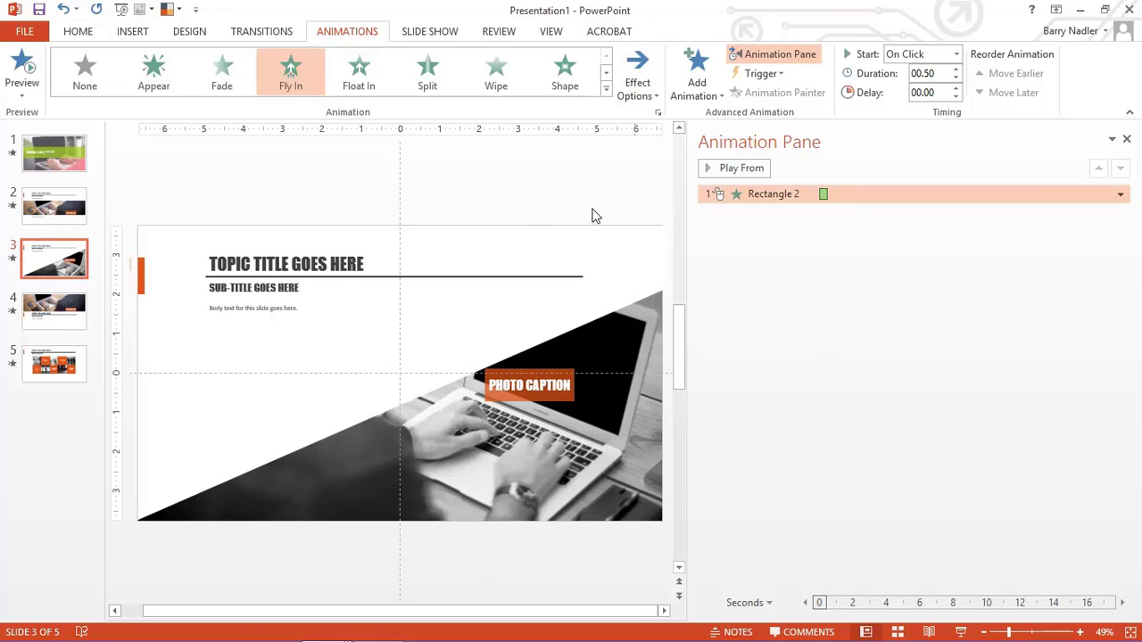
Inspect slide 4's orange bar animation, then move on to slide 5.
click(54, 314)
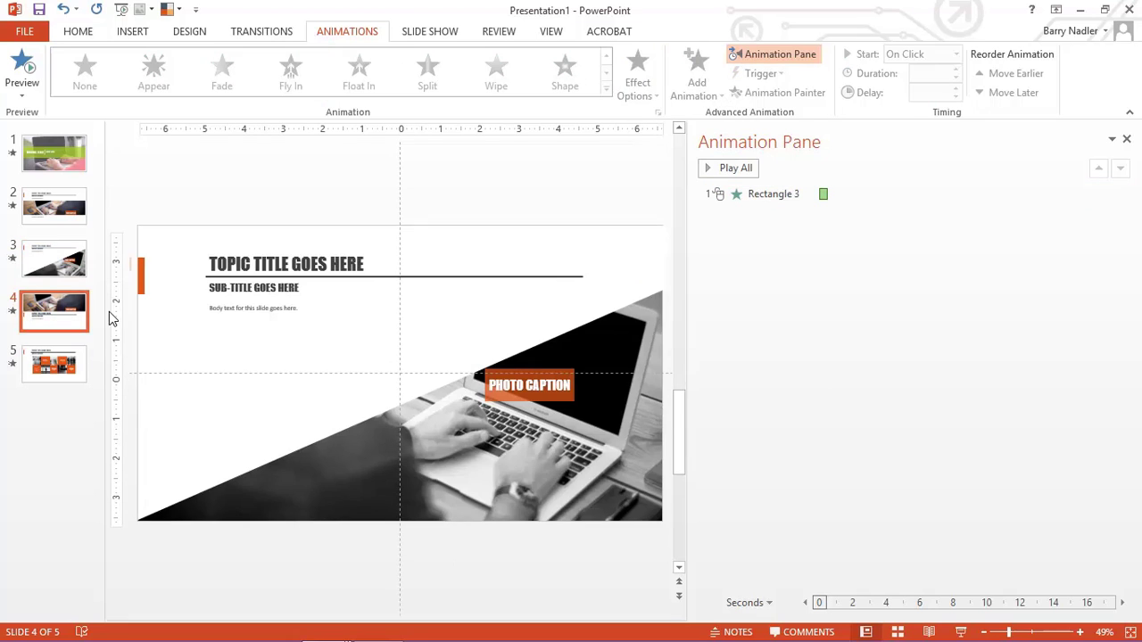
click(146, 399)
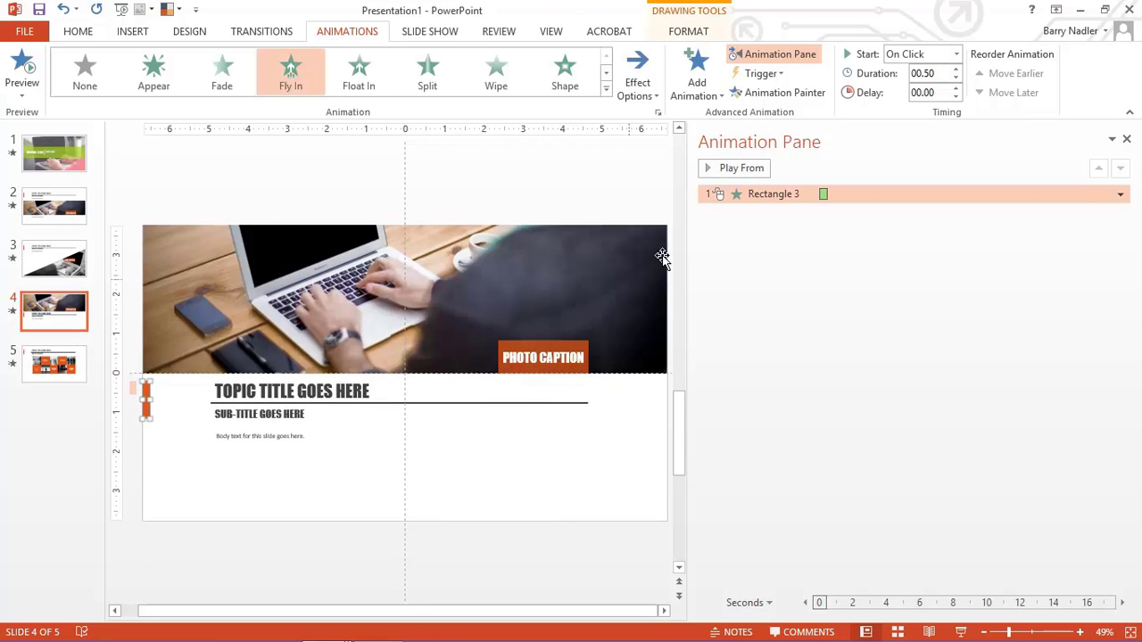
click(51, 371)
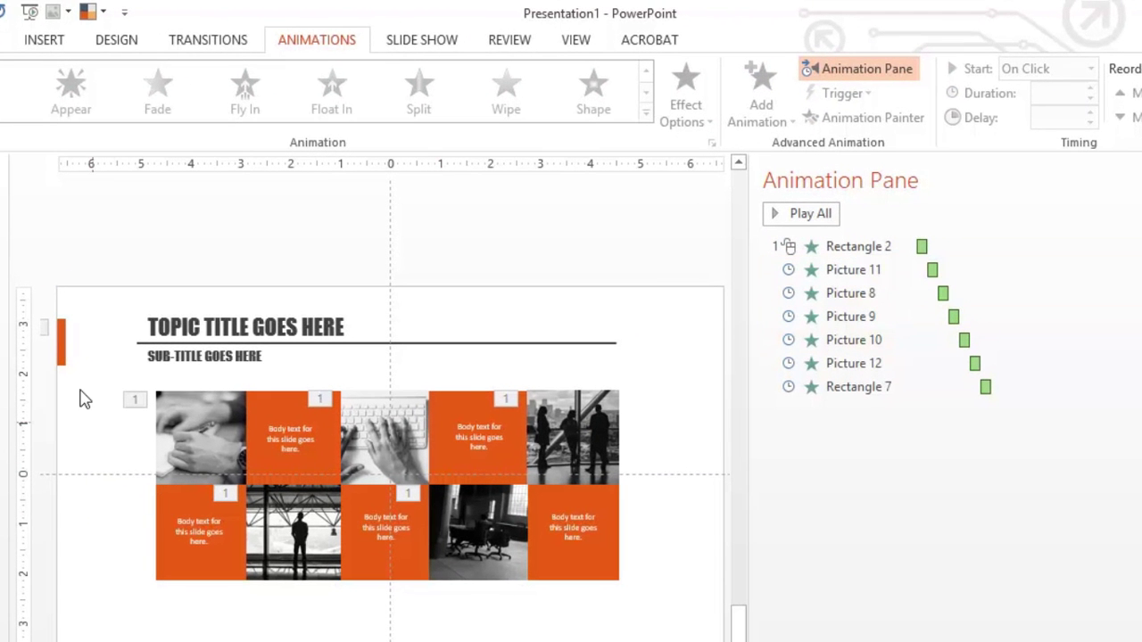
click(60, 342)
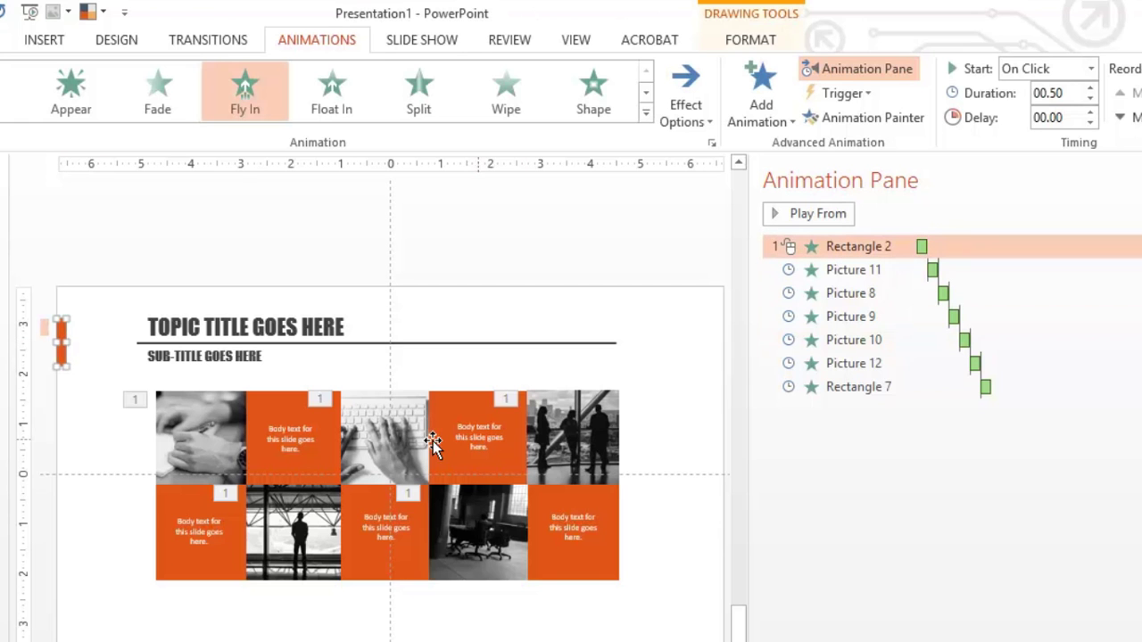
click(855, 270)
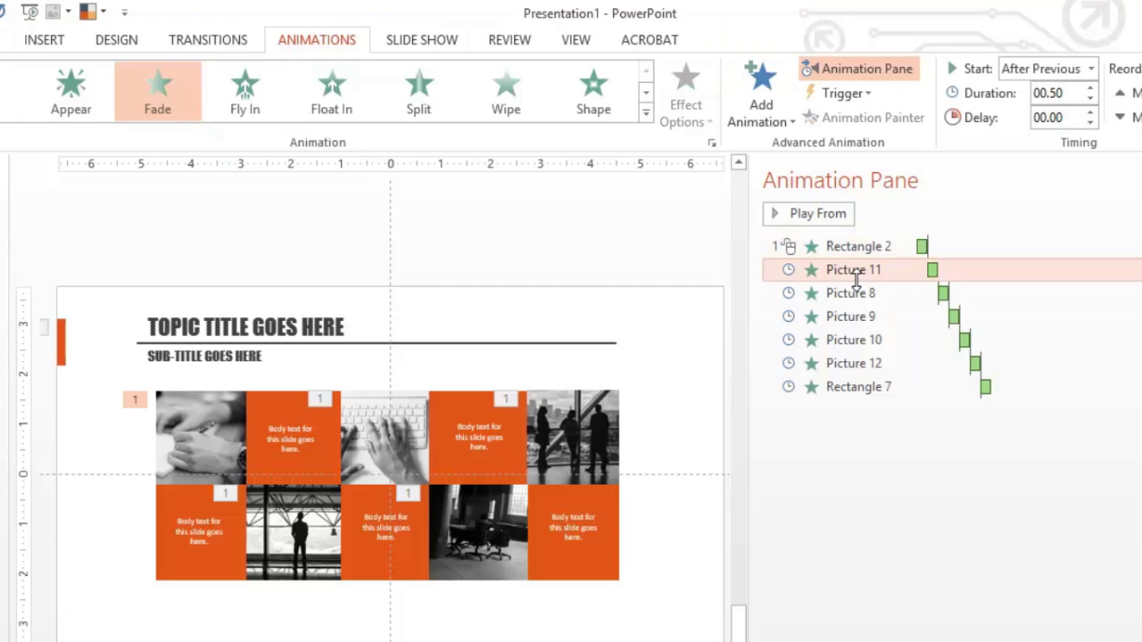
click(181, 435)
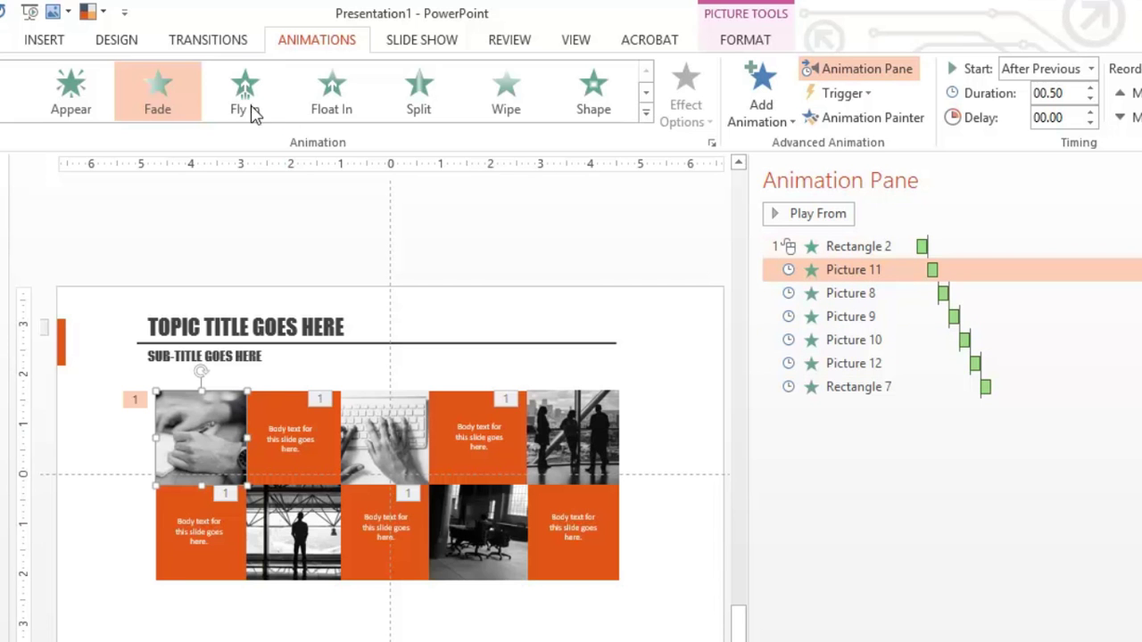
click(174, 580)
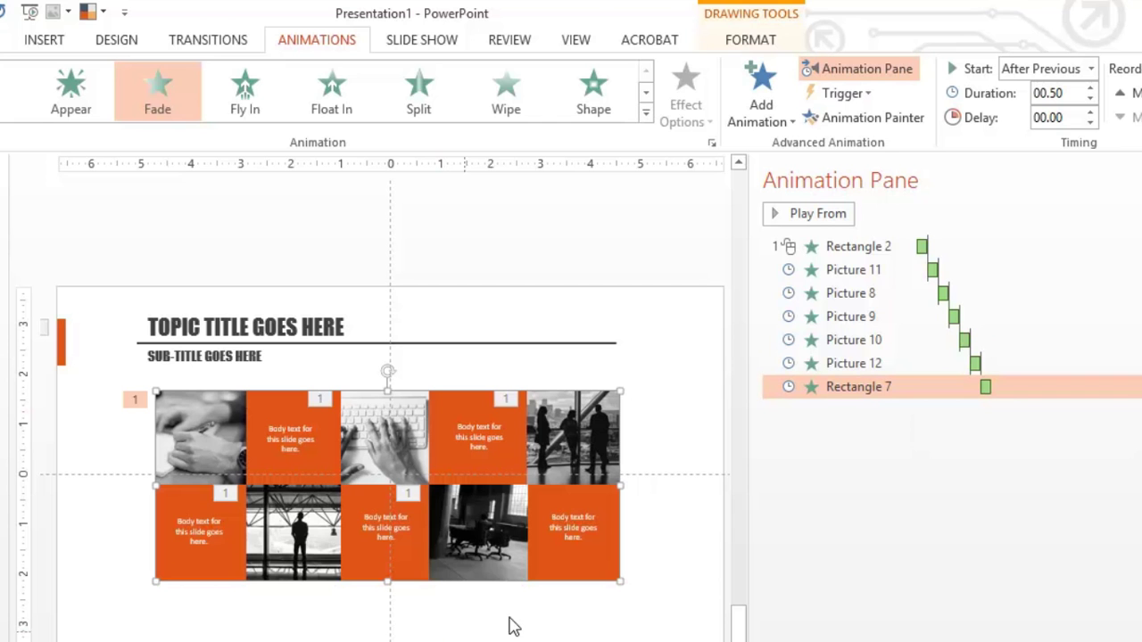
click(813, 253)
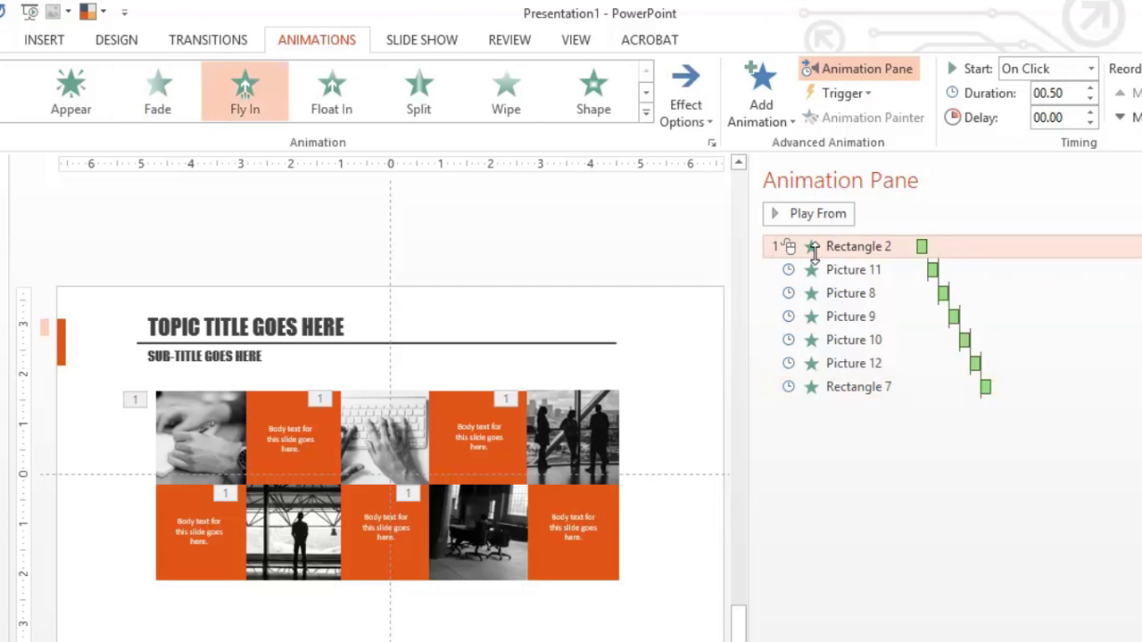
click(813, 219)
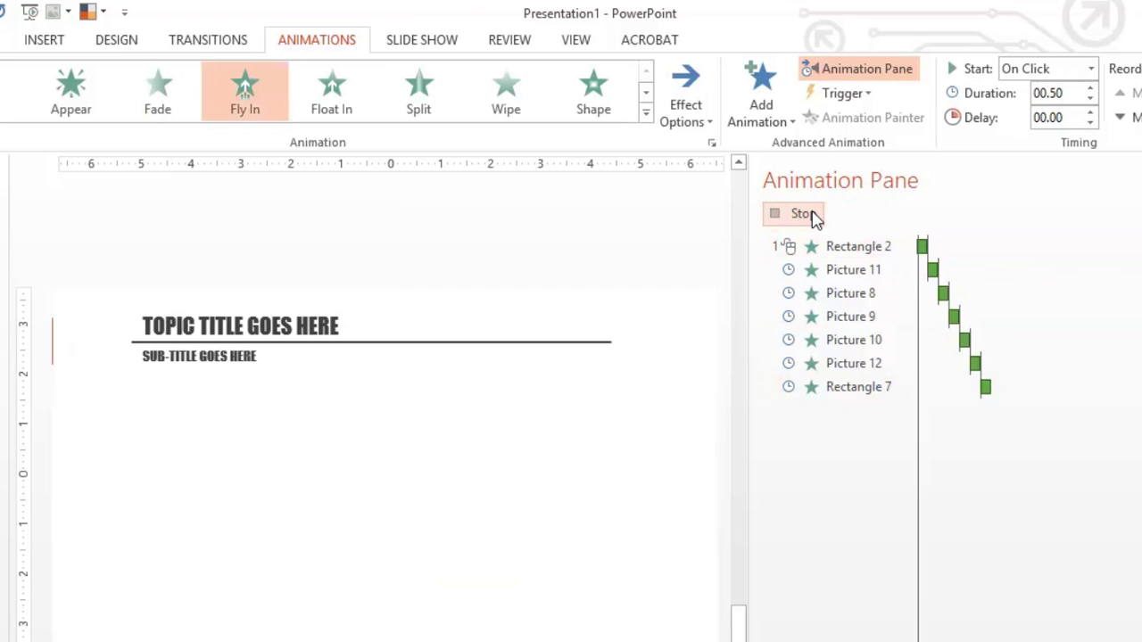